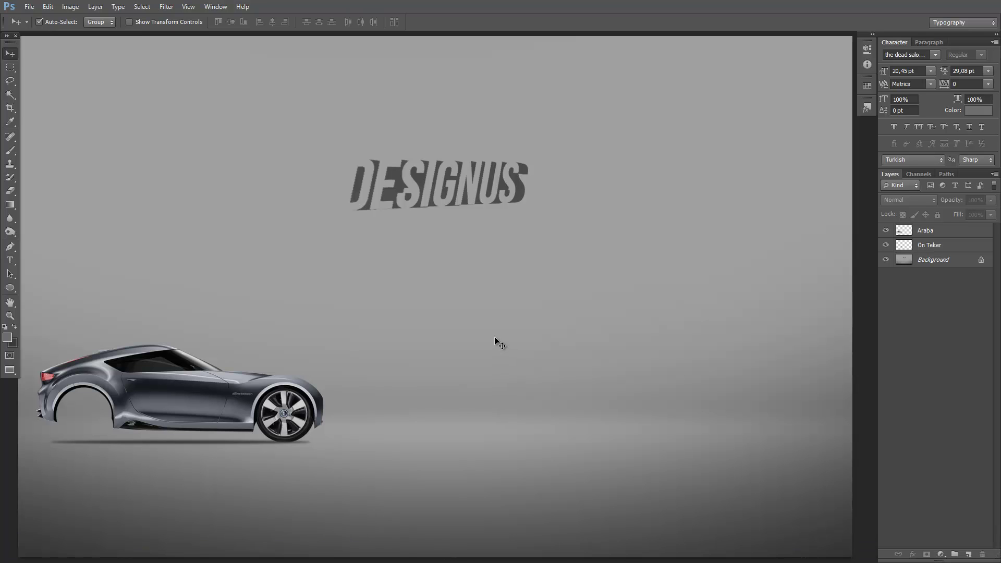
- Test-move the car body and front wheel on the canvas, undoing the wheel move
scroll(489, 339, down, 1)
drag(471, 338, 458, 295)
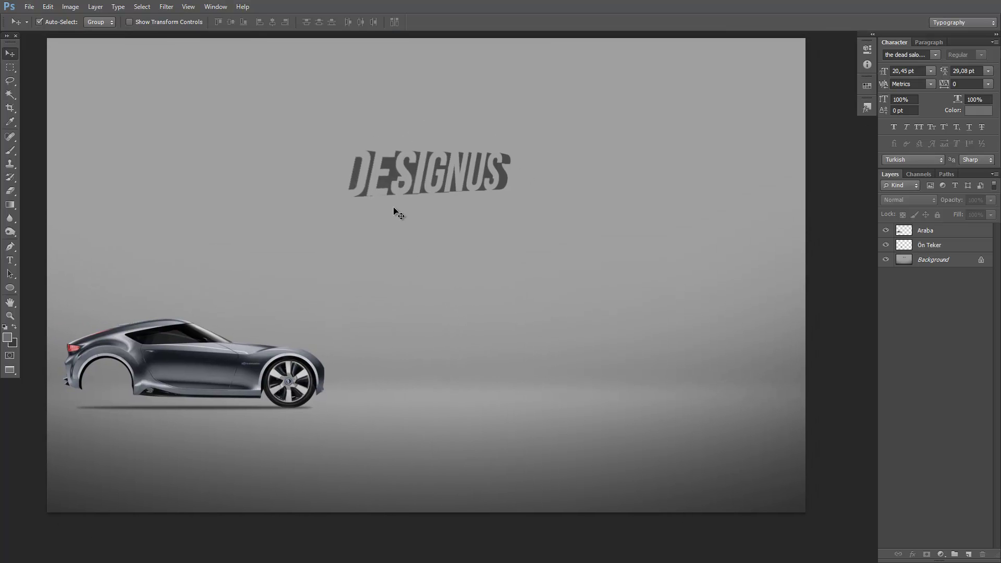
click(183, 369)
mouse_move(183, 368)
mouse_down()
mouse_move(217, 340)
mouse_move(160, 343)
mouse_up()
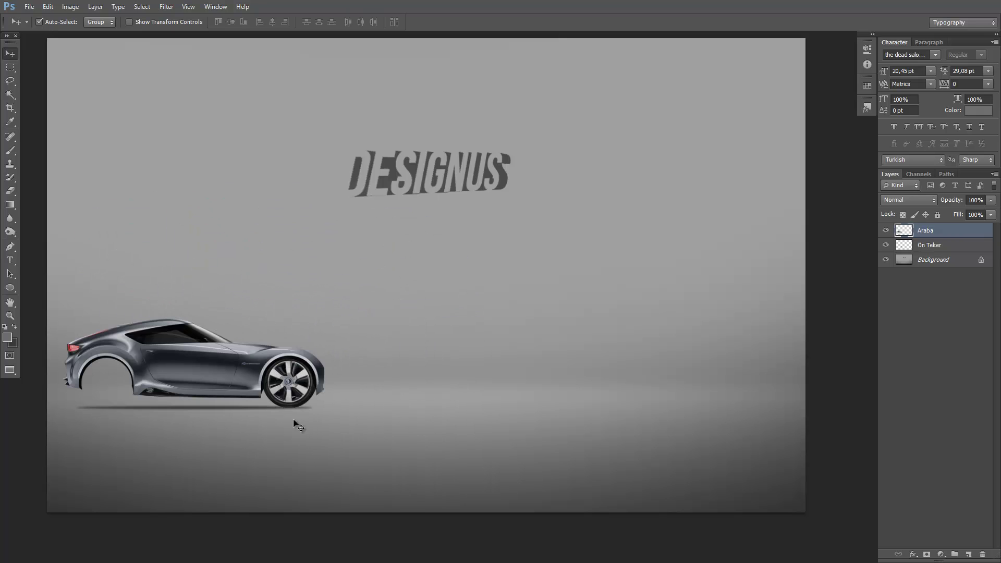
drag(295, 371, 401, 403)
key(ctrl+z)
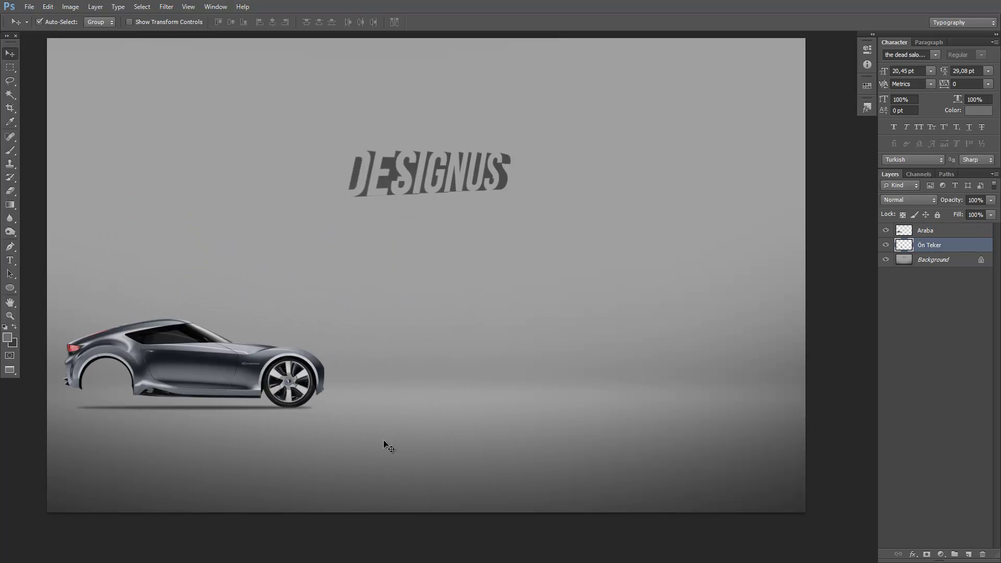
- Select the car body and front wheel together, try moving them right, then undo
click(384, 440)
mouse_move(676, 112)
mouse_down()
mouse_move(362, 457)
mouse_move(516, 472)
mouse_move(485, 427)
mouse_up()
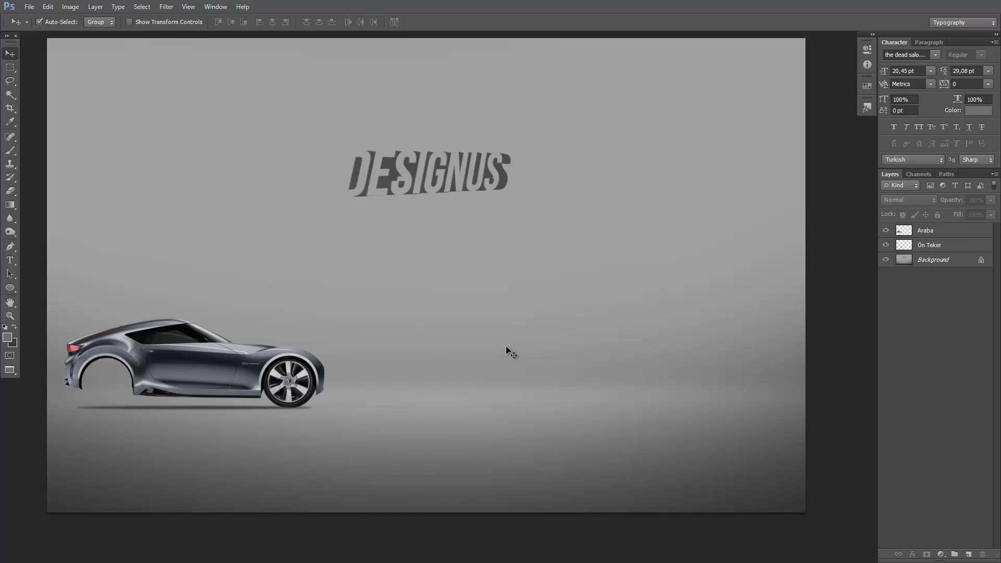
drag(385, 302, 234, 409)
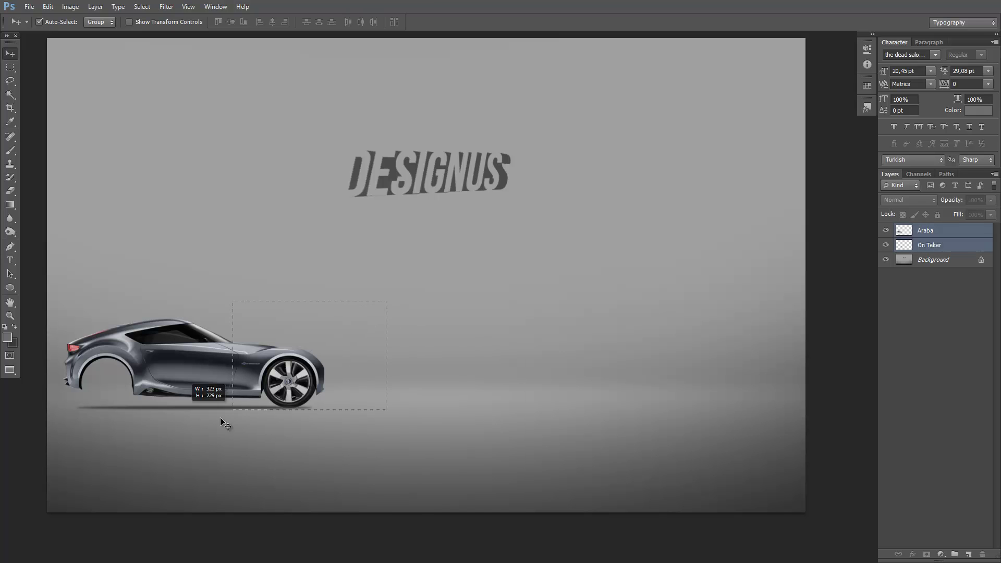
drag(252, 373, 683, 383)
key(ctrl+z)
- Rotate the front wheel about ten degrees with Free Transform
click(298, 384)
key(ctrl+t)
drag(500, 341, 407, 336)
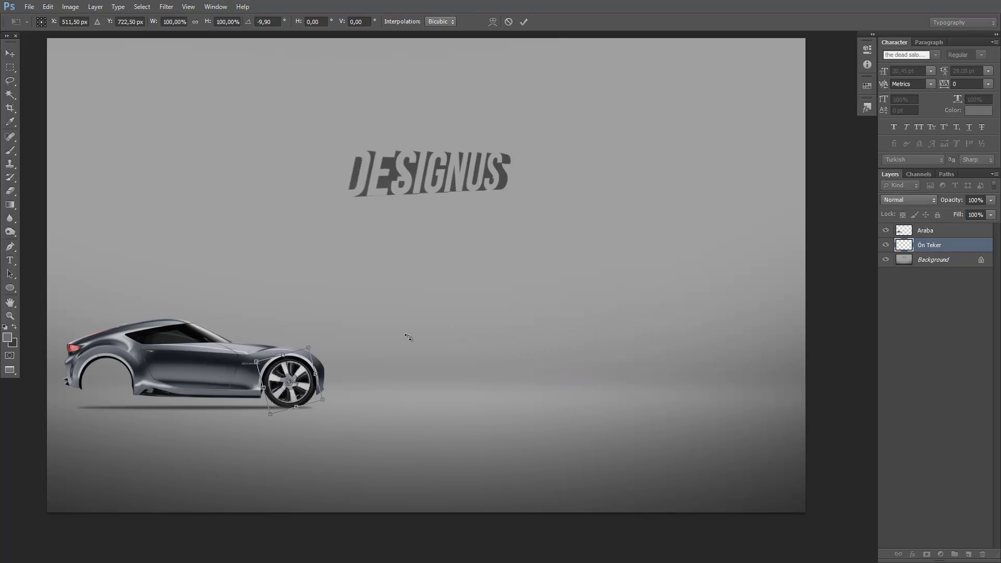
key(Return)
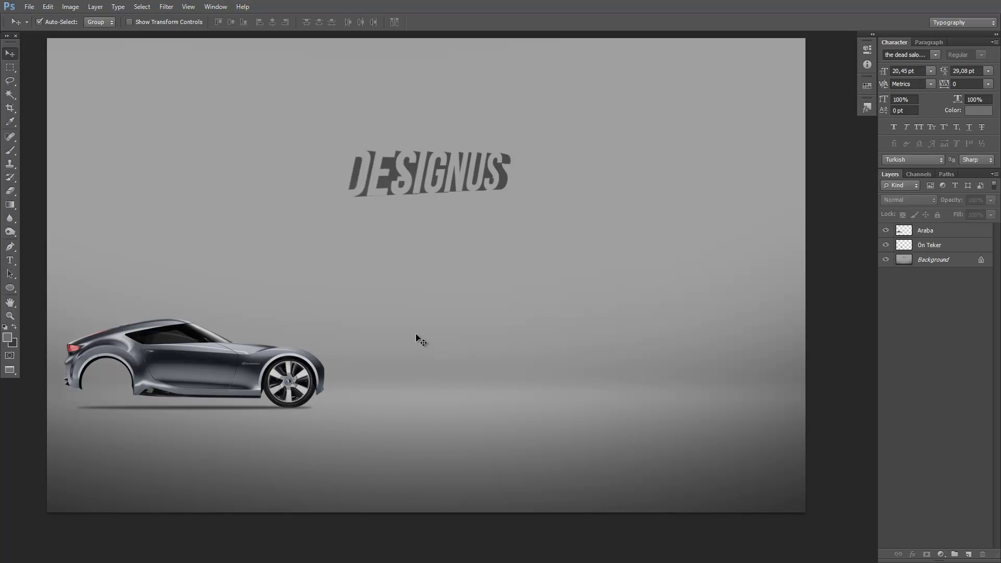
- Try repositioning the car body and front wheel, then undo the test moves
click(931, 233)
click(927, 265)
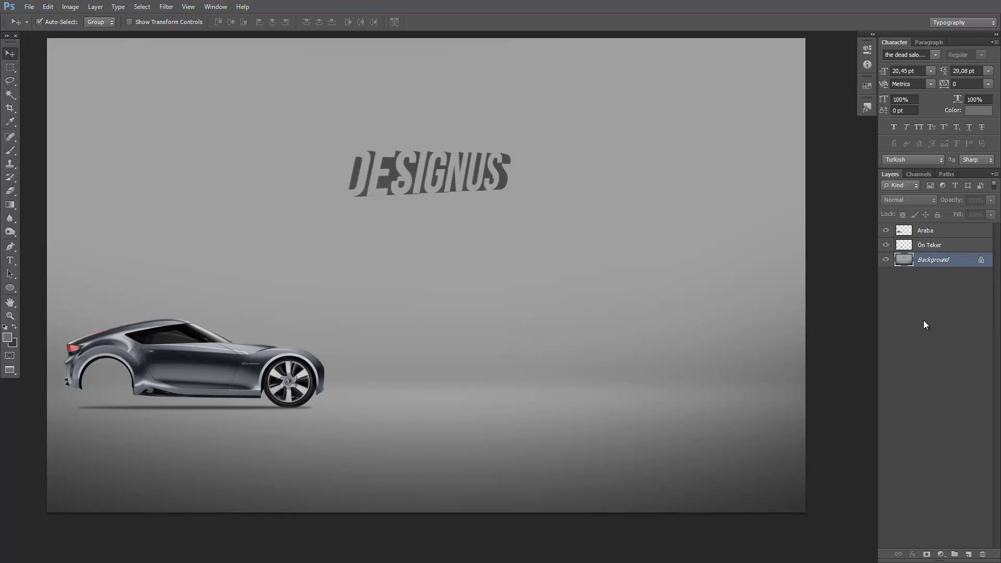
click(924, 322)
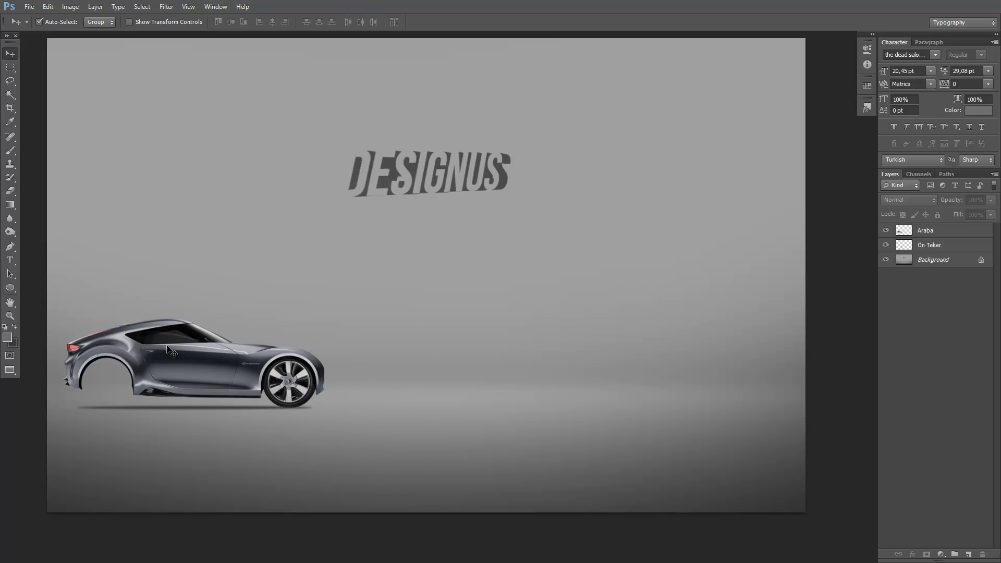
drag(164, 346, 404, 255)
drag(298, 382, 395, 286)
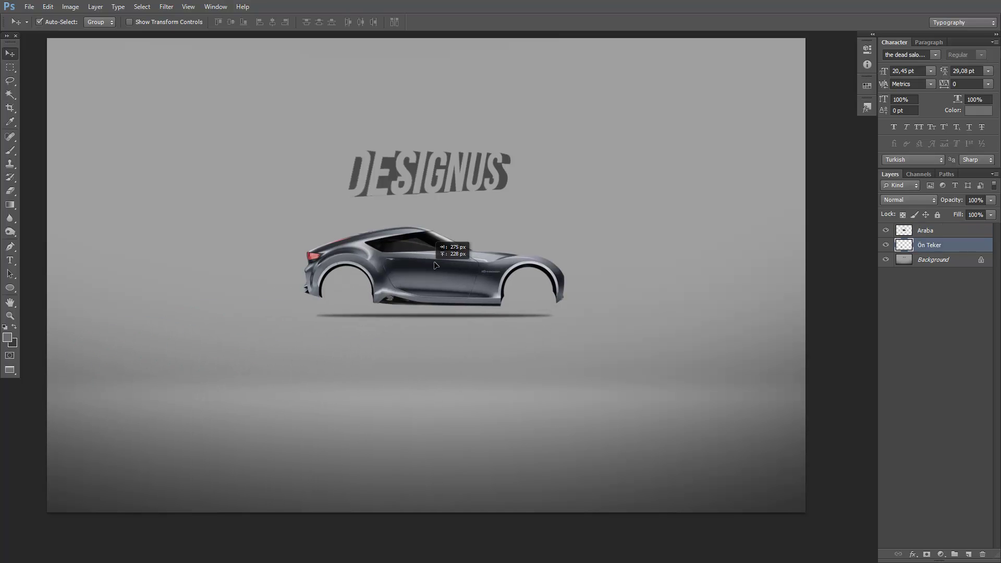
key(ctrl+alt+z)
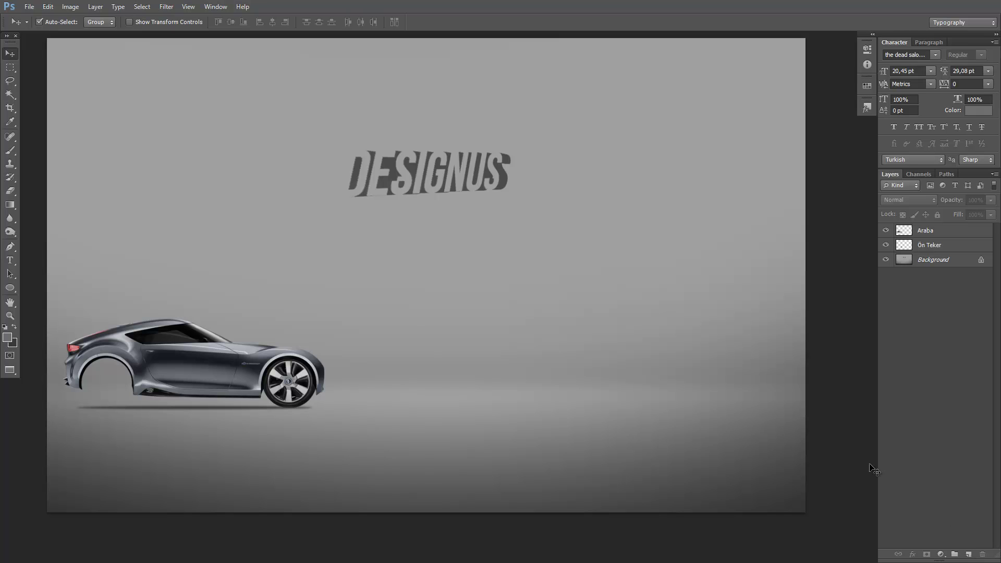
- In Save As, create a new Desktop folder named 'Araba Kompozisyonu'
key(ctrl+shift+s)
click(39, 115)
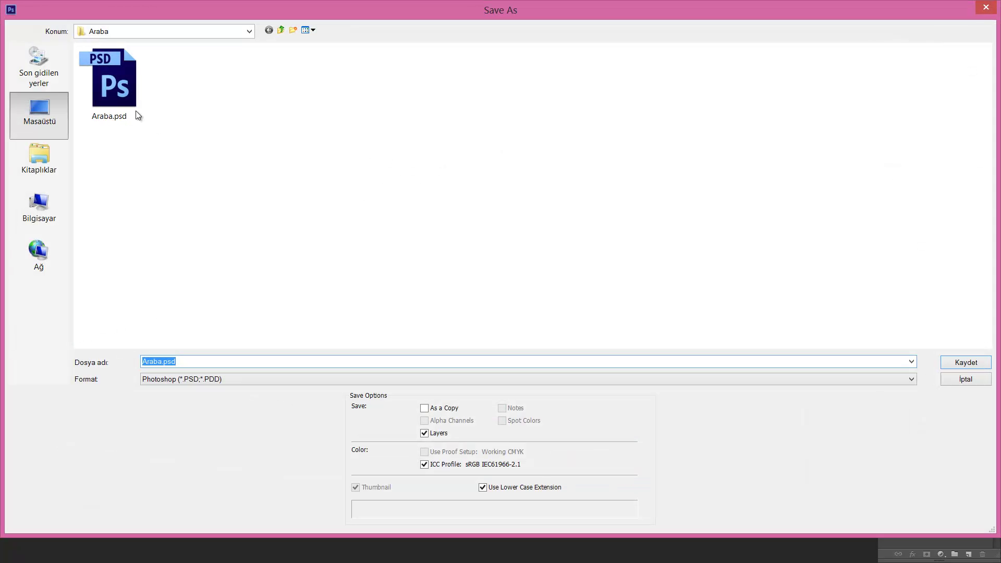
click(250, 213)
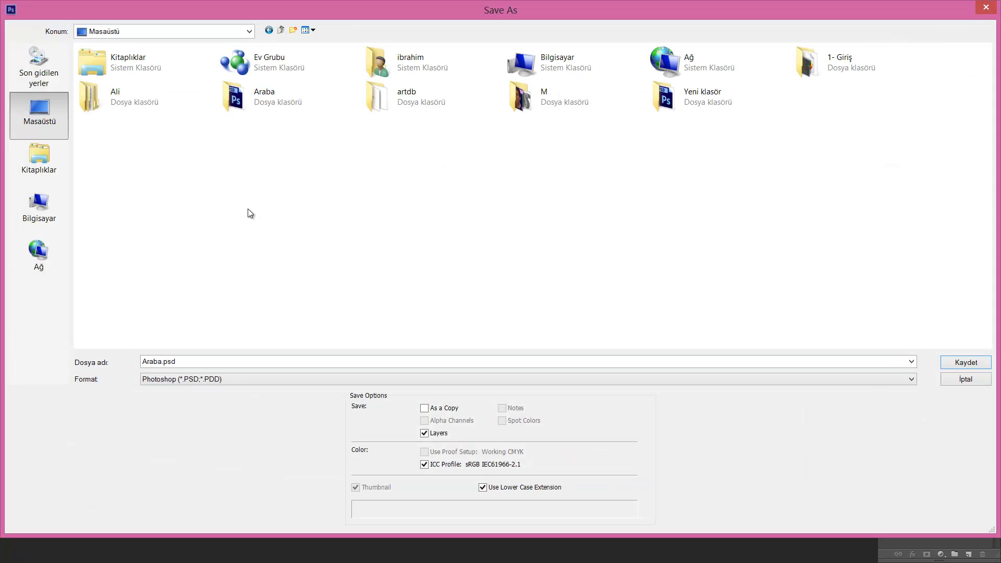
right_click(205, 286)
mouse_move(262, 401)
click(447, 166)
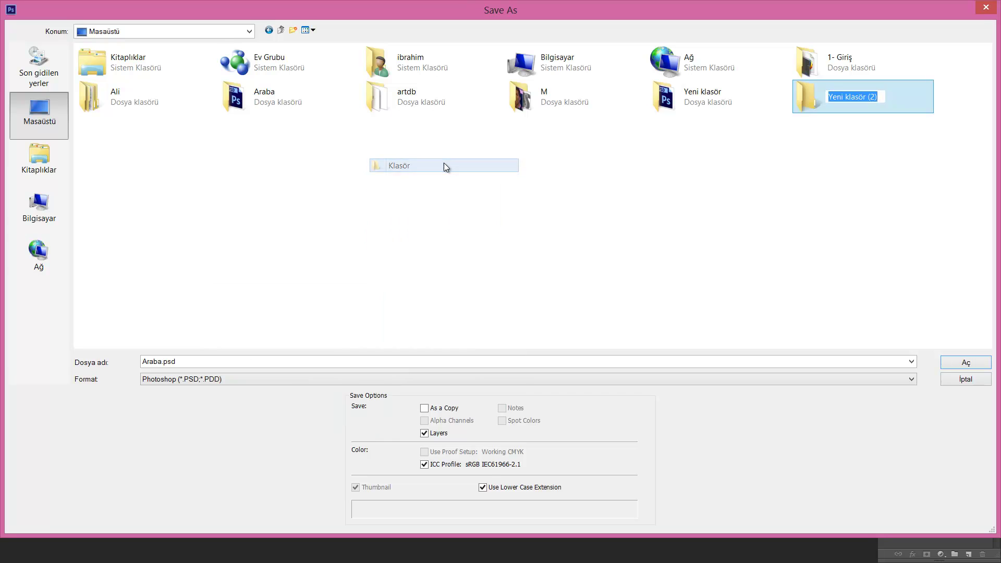
text(Araba Kompozisyonu)
key(Return)
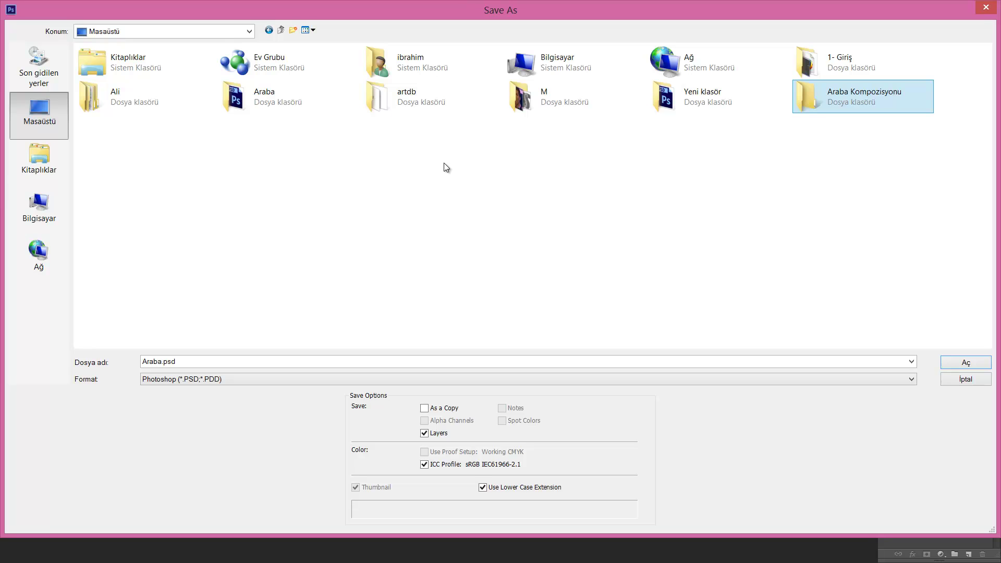
- Rename the new folder to 'Araba Kompozsiyonu'
key(F2)
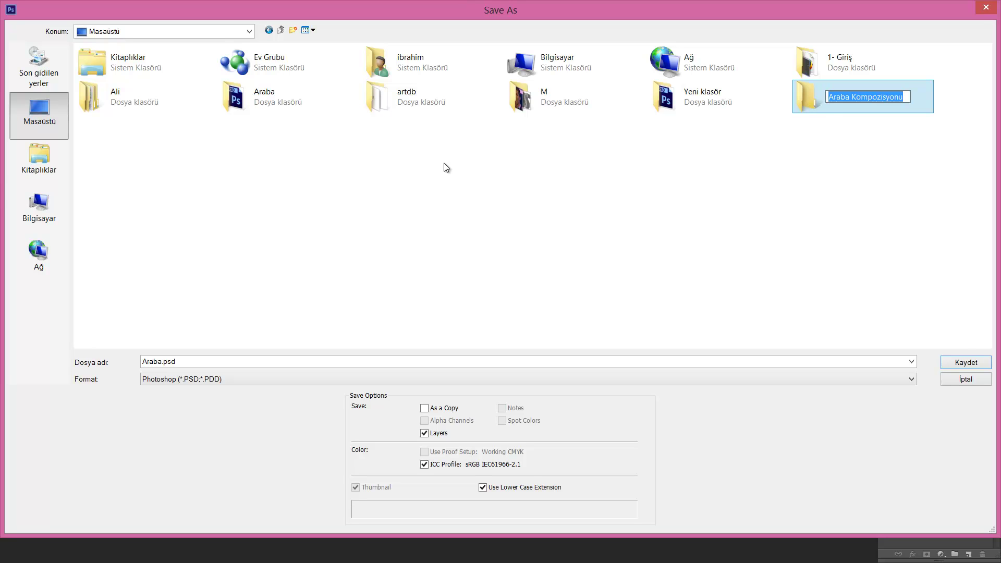
text(şğ)
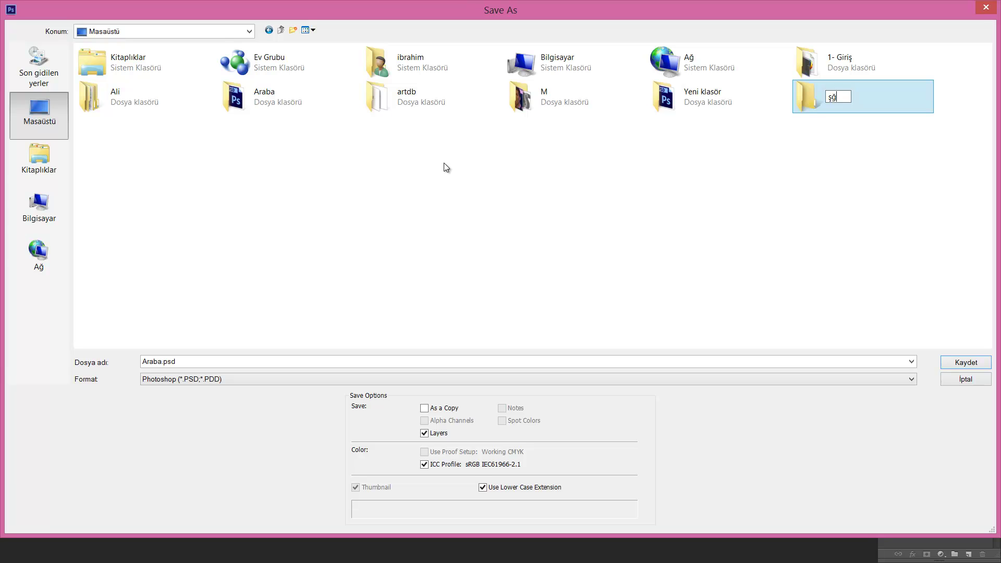
key(BackSpace)
key(BackSpace)
text(Ararba Kompozsiyonu)
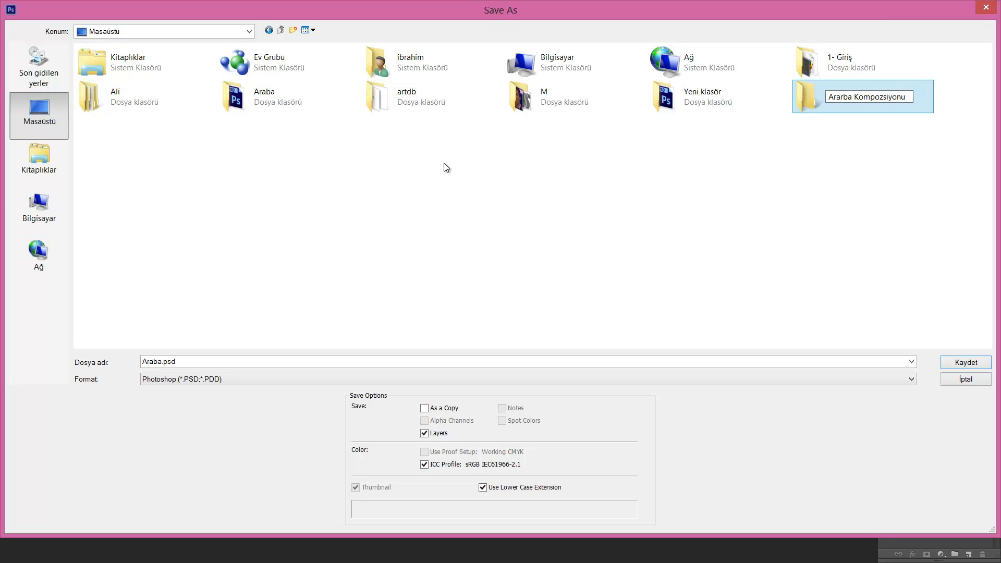
key(ctrl+a)
click(841, 96)
key(Delete)
key(Return)
- Save Araba.psd into the Araba Kompozsiyonu folder and accept the Photoshop format options
double_click(862, 103)
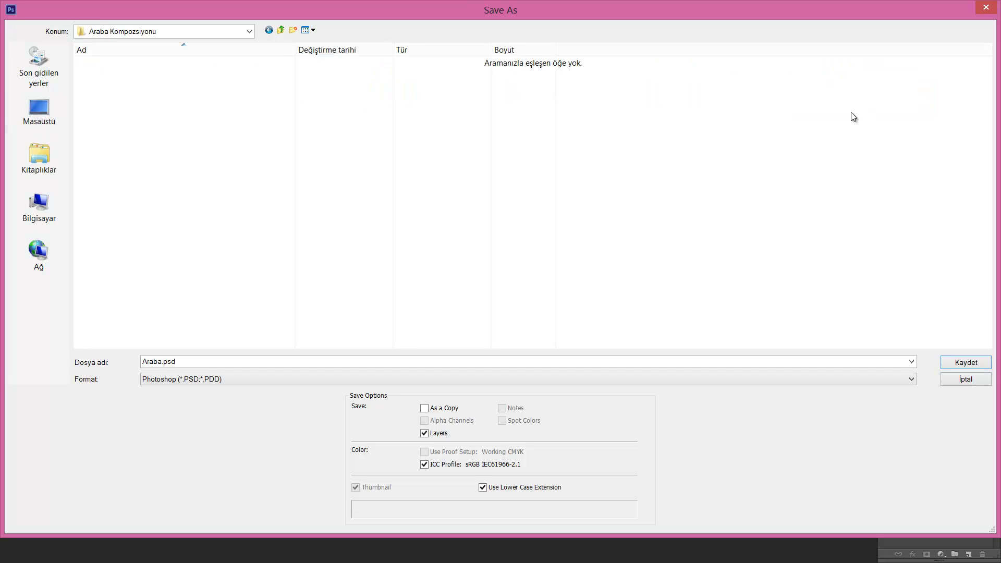
click(966, 363)
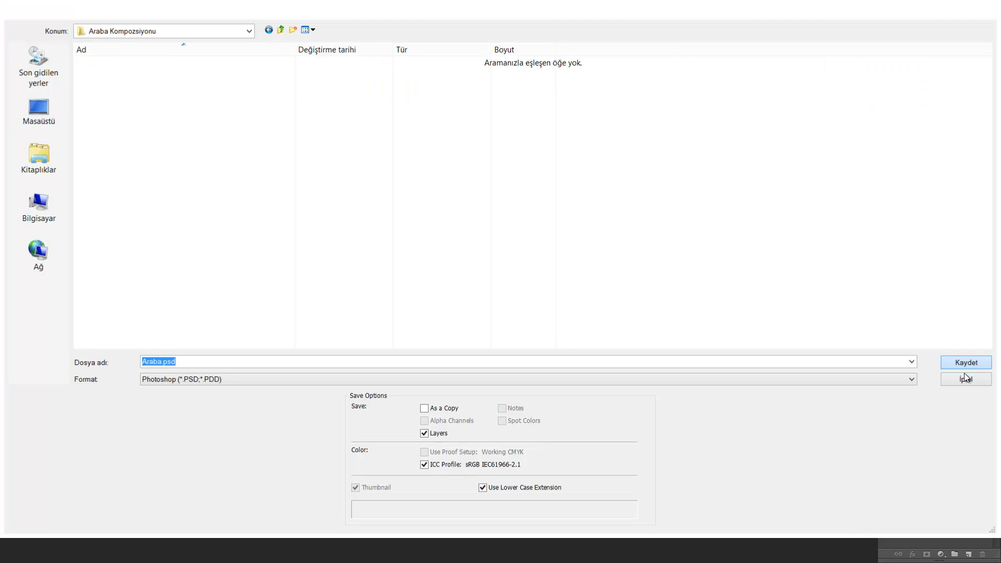
key(Return)
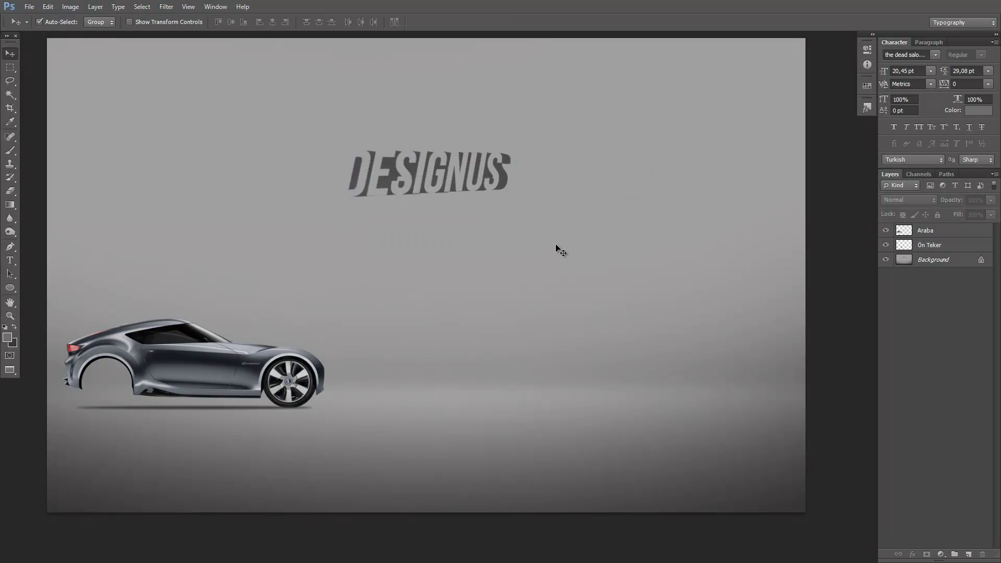
- Back in After Effects, create Comp 1 with the default composition settings
key(alt+Tab)
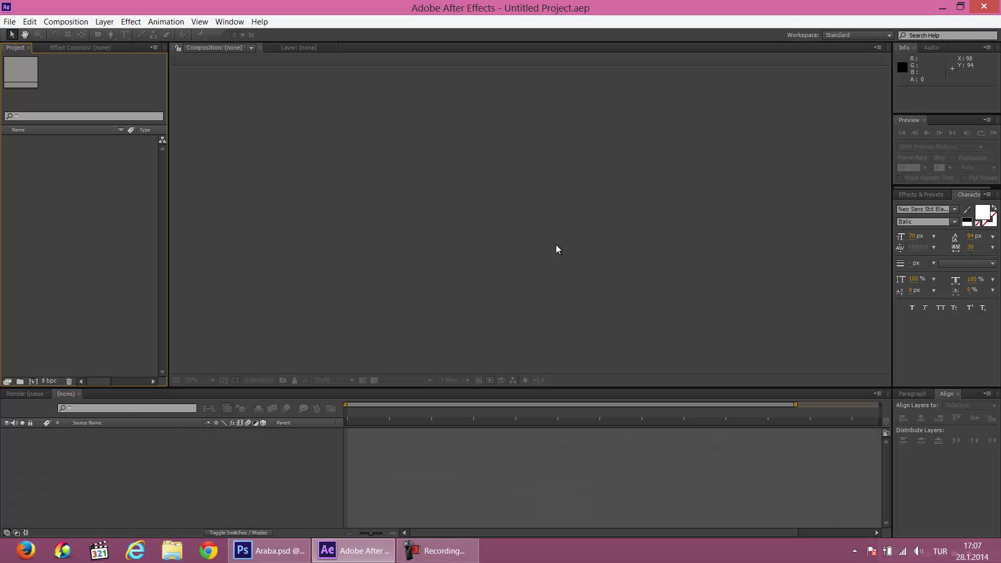
click(33, 382)
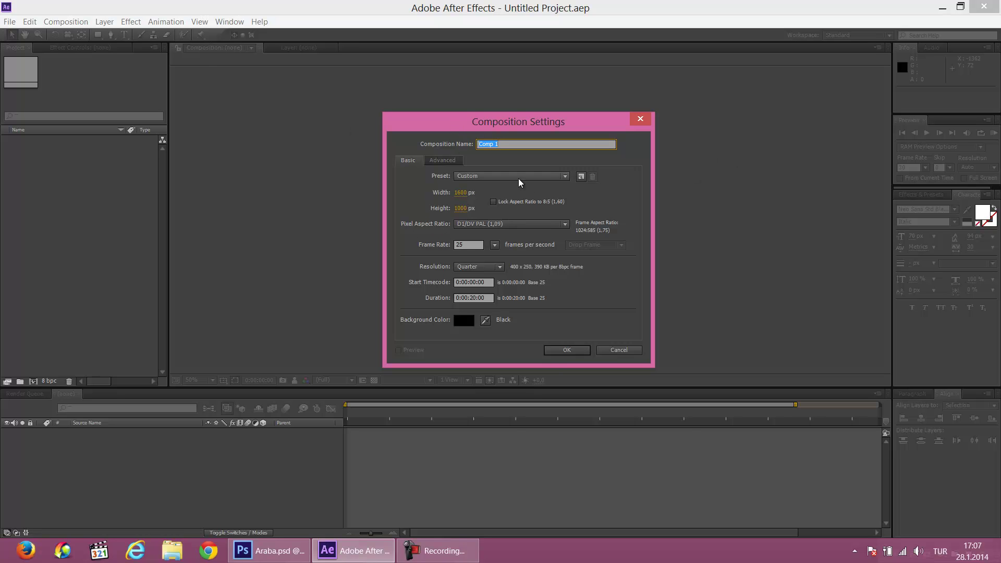
click(586, 353)
- Import Desktop/Araba Kompozsiyonu/Araba.psd as a layered composition
right_click(41, 214)
mouse_move(83, 263)
click(231, 259)
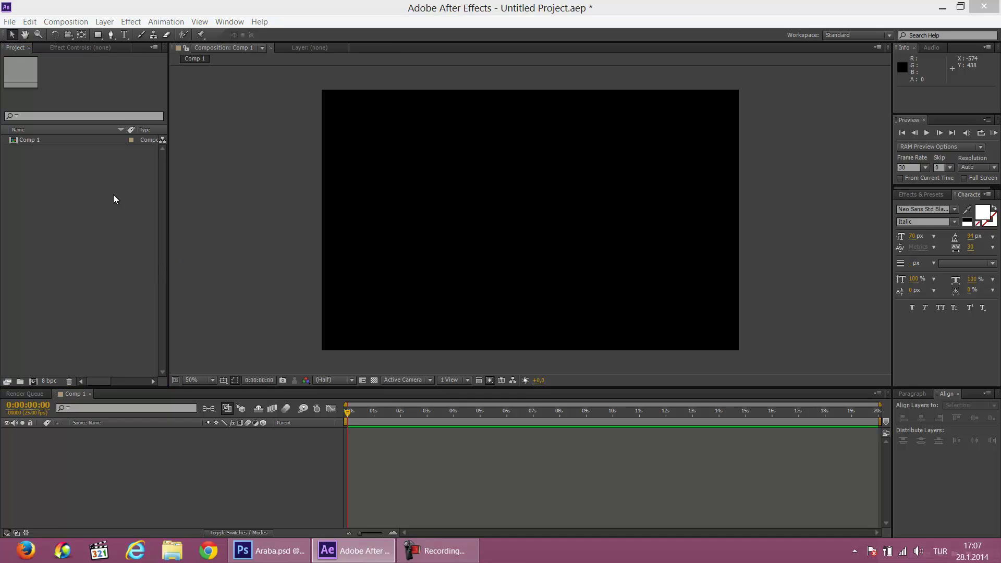
click(40, 112)
click(411, 105)
double_click(410, 102)
click(131, 111)
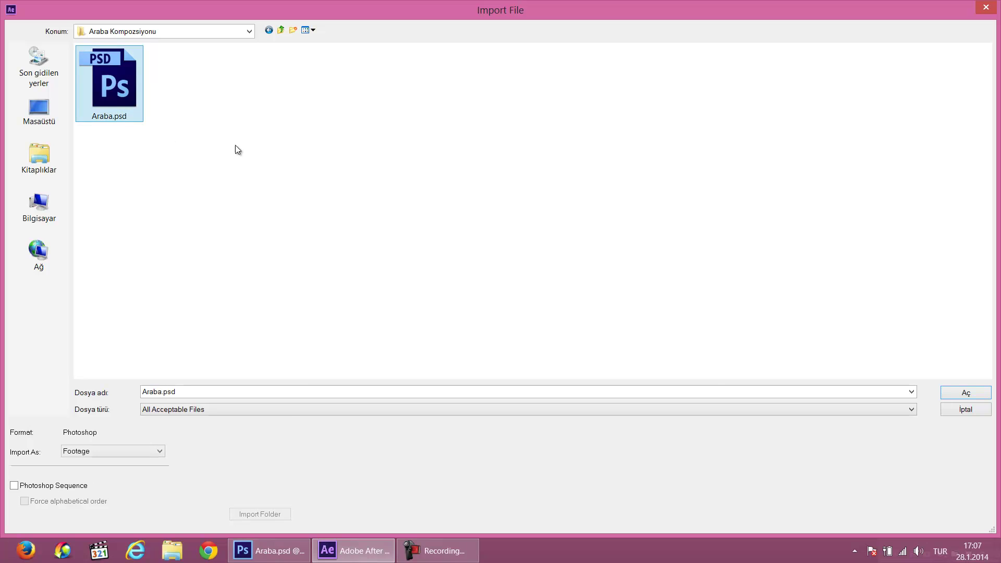
click(963, 395)
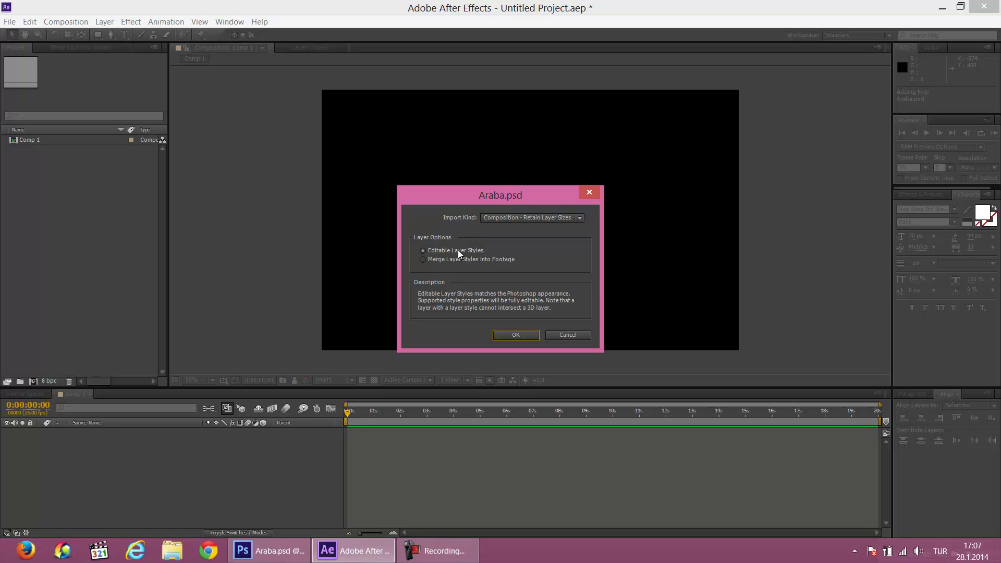
click(517, 335)
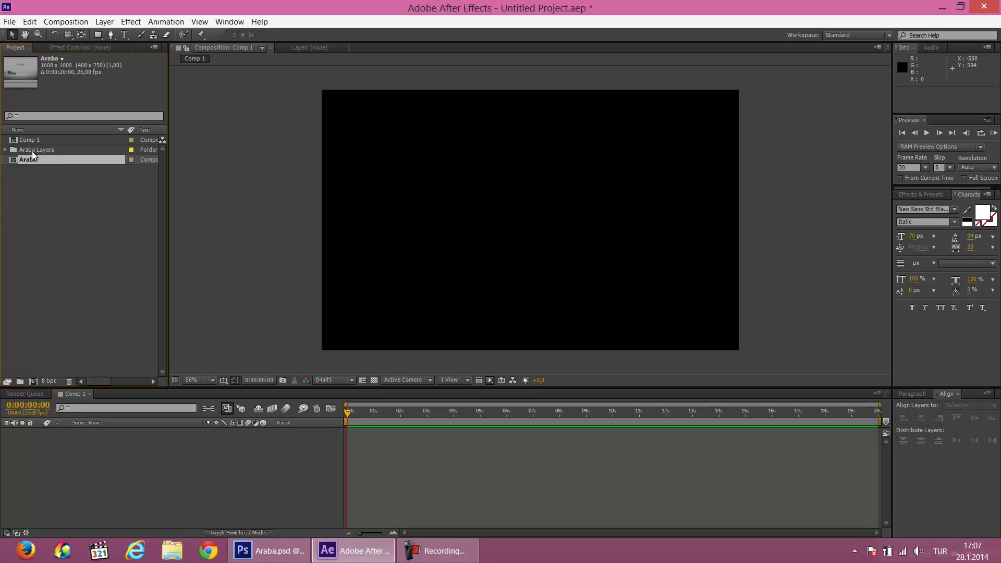
- Expand the Araba Layers folder and select the Ön Teker layer
click(33, 151)
click(6, 150)
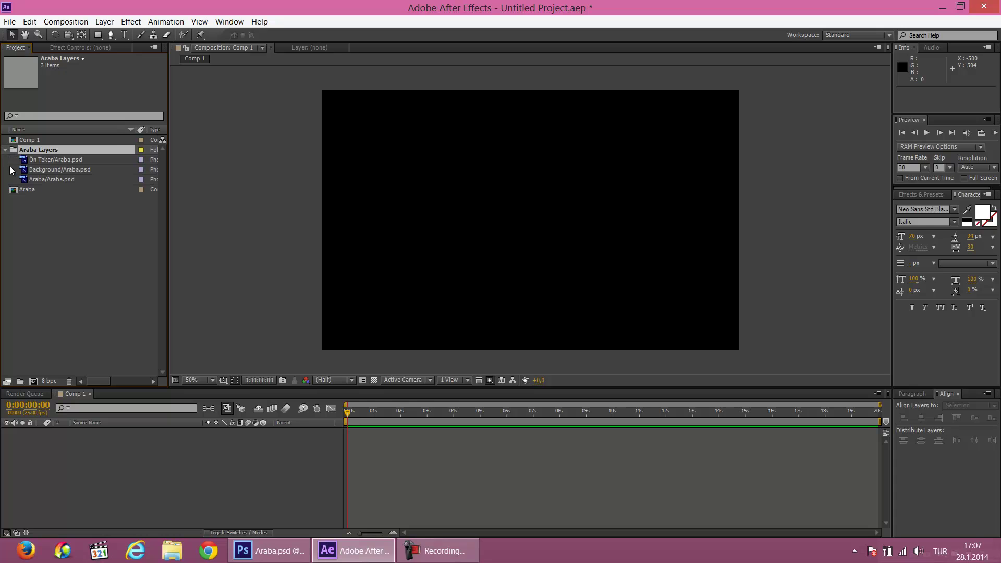
click(38, 159)
- Add the three PSD layers to Comp 1, enlarge the Background to 110%, and lock it
shift+click(44, 183)
drag(47, 179, 94, 508)
click(89, 315)
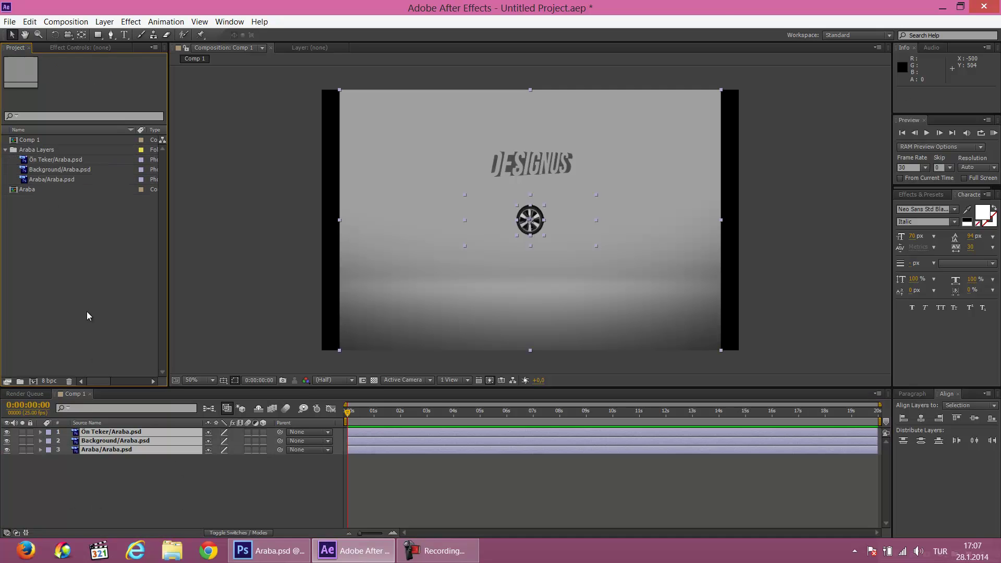
click(805, 238)
click(710, 327)
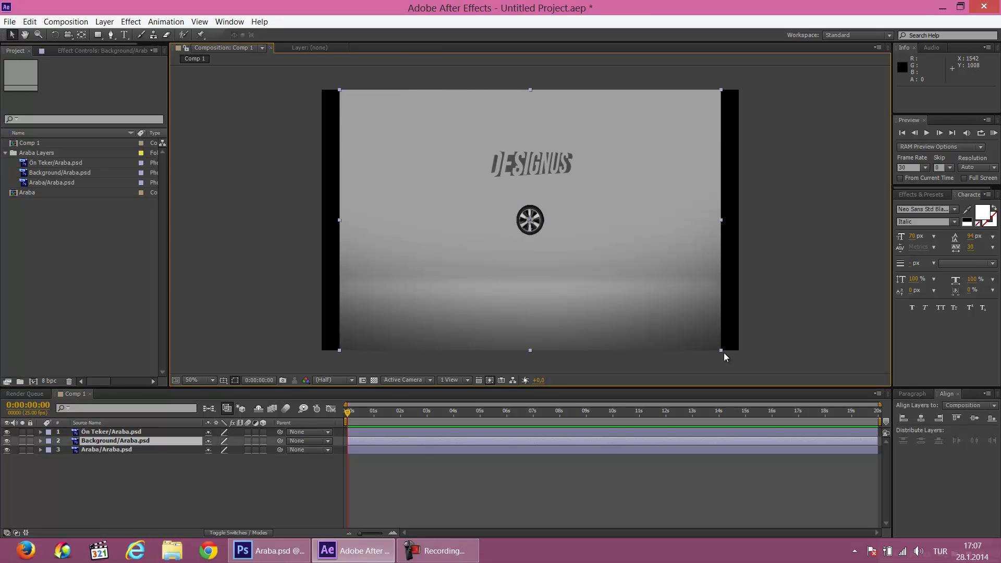
drag(721, 350, 755, 364)
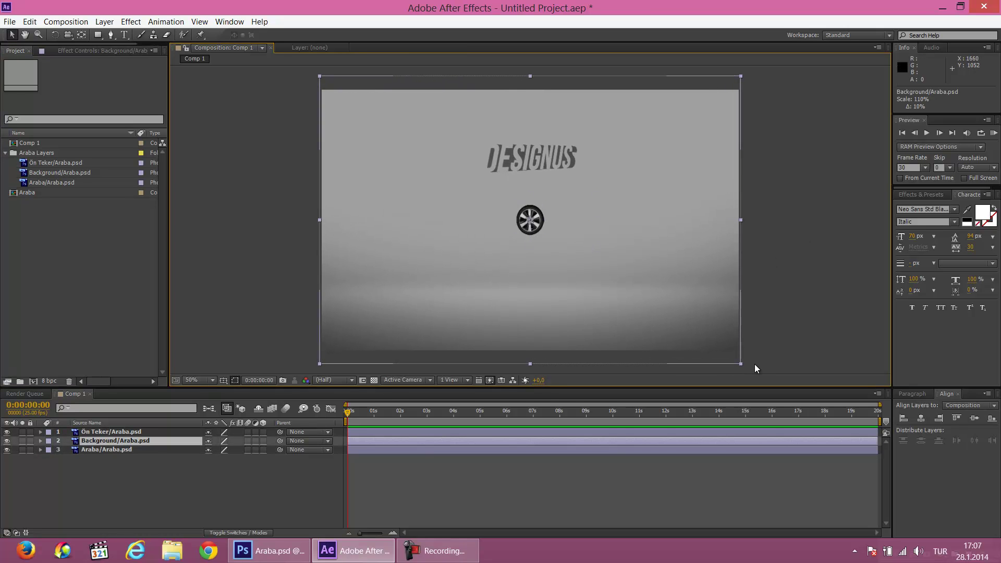
click(30, 441)
- Move the Araba layer to the top of the stack and line the body up over the front wheel
drag(364, 135, 404, 113)
drag(108, 452, 107, 430)
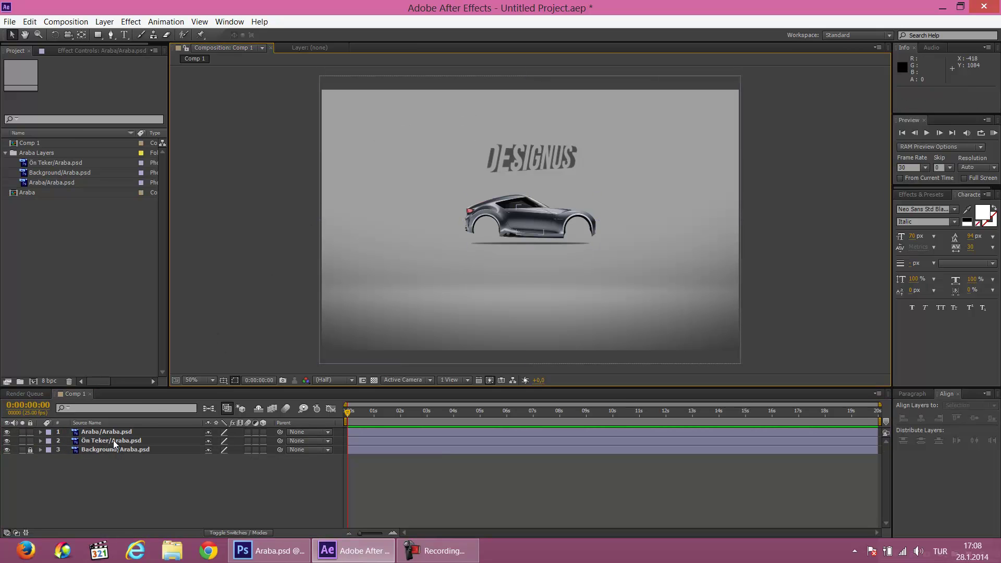
click(114, 441)
scroll(559, 255, up, 2)
drag(539, 172, 466, 159)
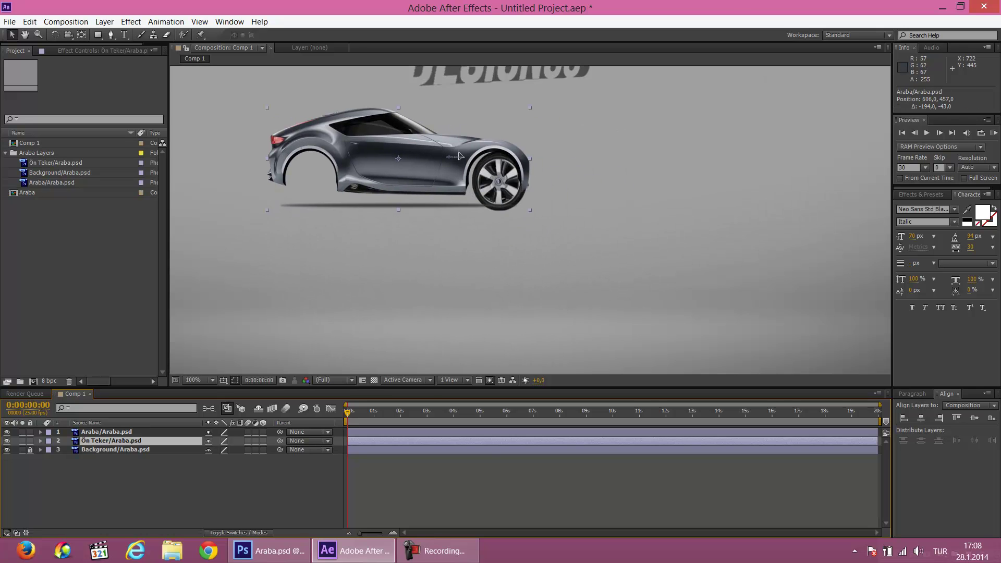
drag(467, 160, 465, 160)
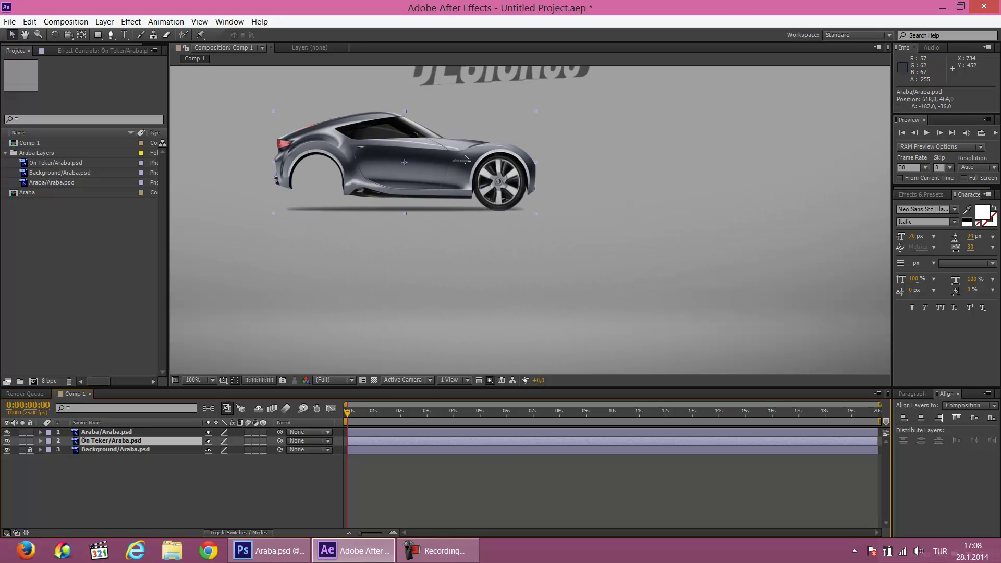
- Place the car and front wheel together at the lower left of the frame
shift+click(482, 212)
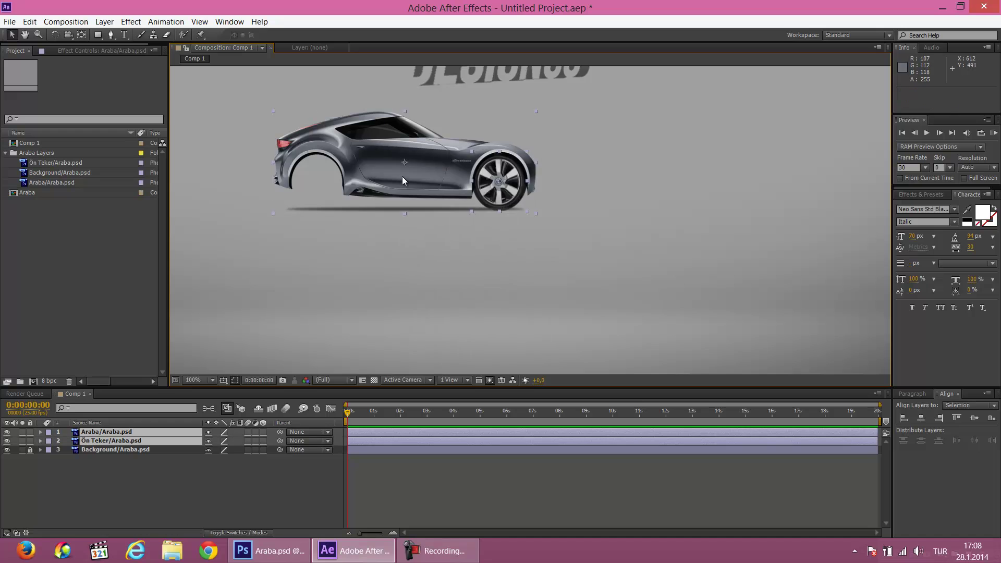
scroll(417, 177, down, 2)
drag(432, 177, 333, 250)
click(272, 265)
drag(499, 256, 524, 280)
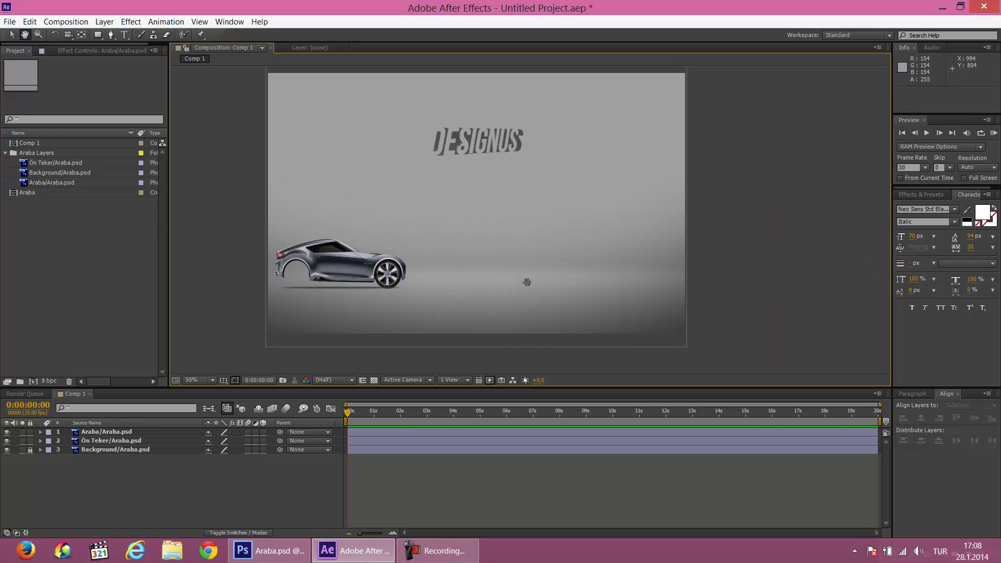
mouse_move(355, 287)
mouse_down()
mouse_move(589, 287)
mouse_move(548, 258)
mouse_up()
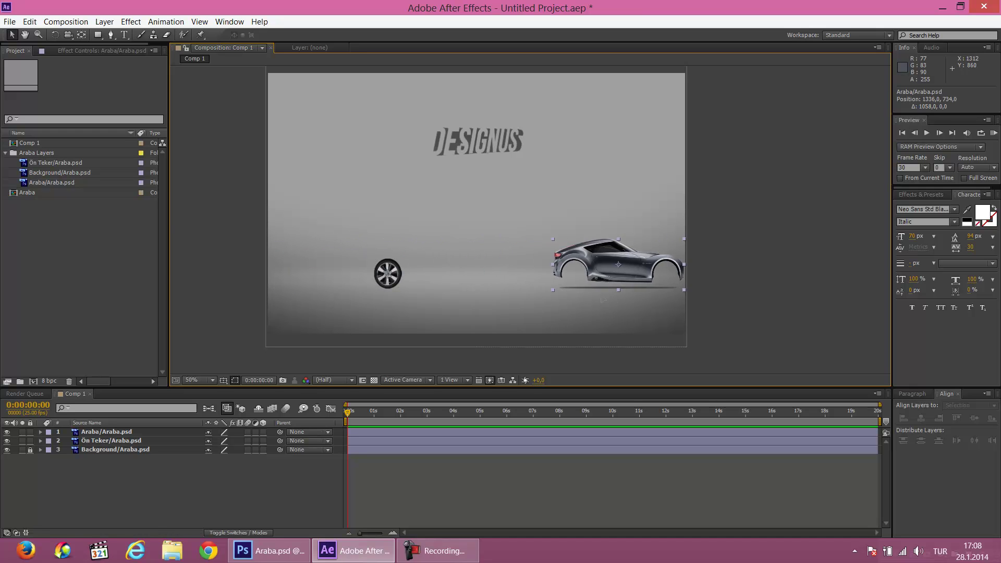
key(ctrl+z)
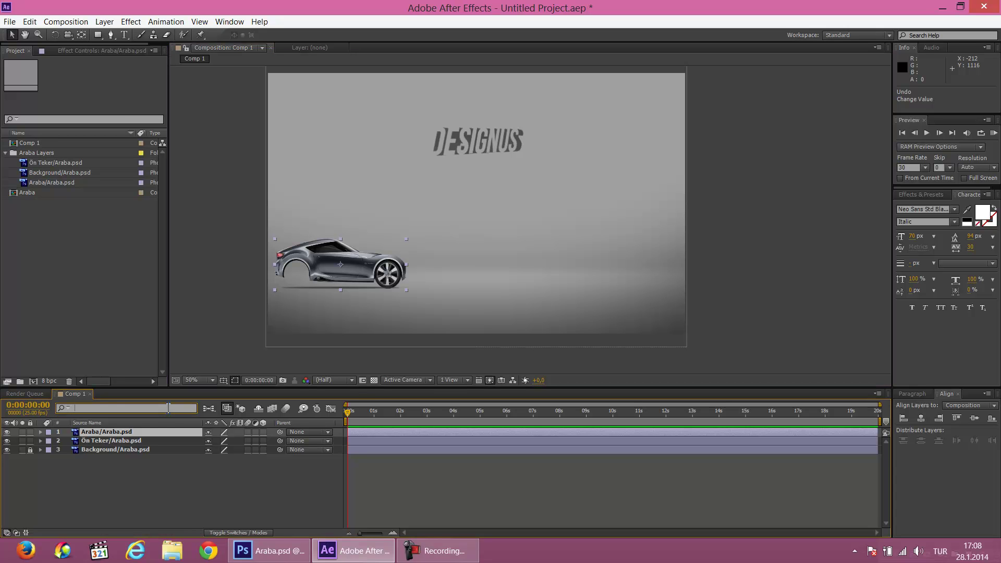
- Filter the Araba layer's properties by 'po' and set a Position keyframe at 0 s
click(41, 432)
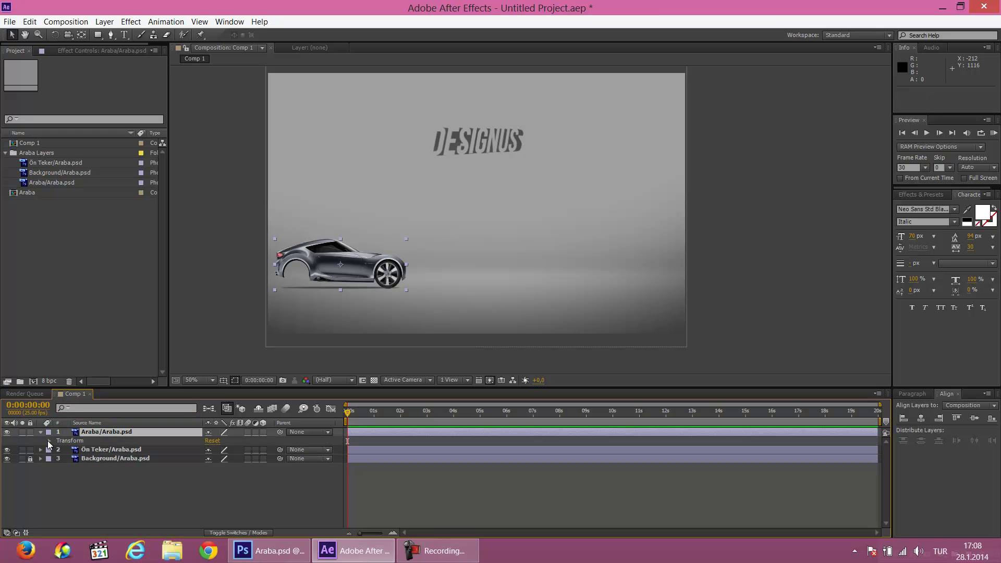
click(50, 441)
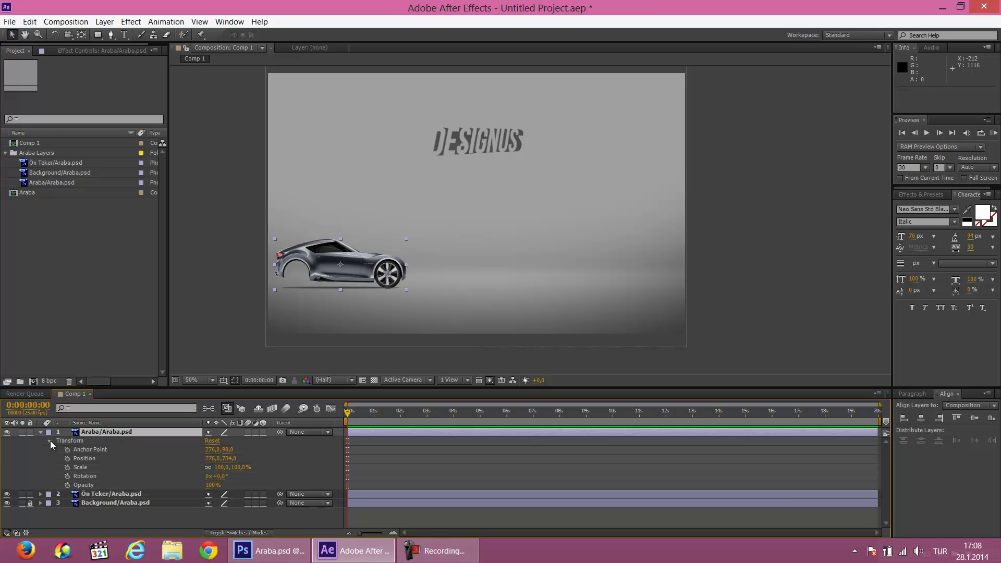
click(83, 460)
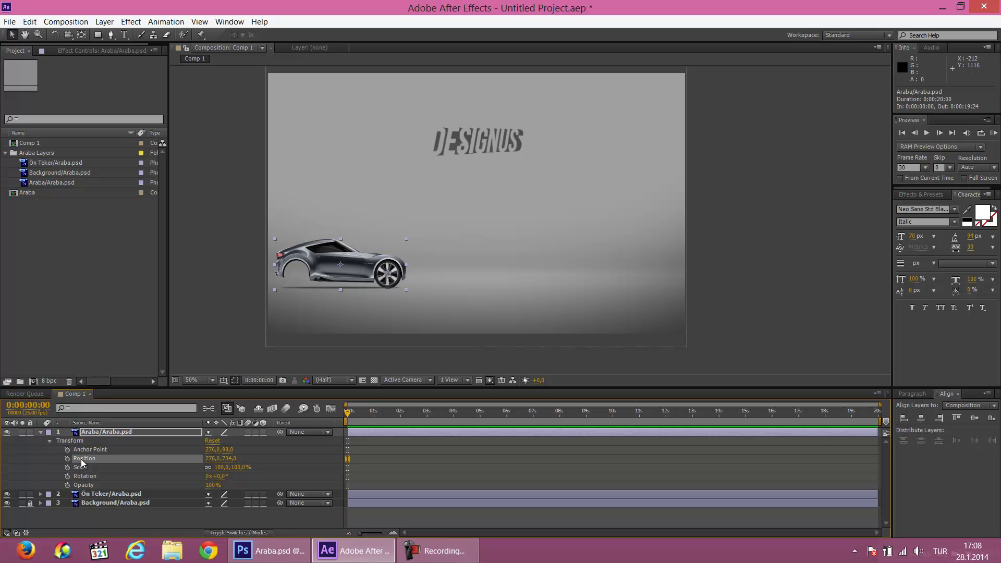
click(40, 432)
click(104, 432)
click(81, 408)
text(po)
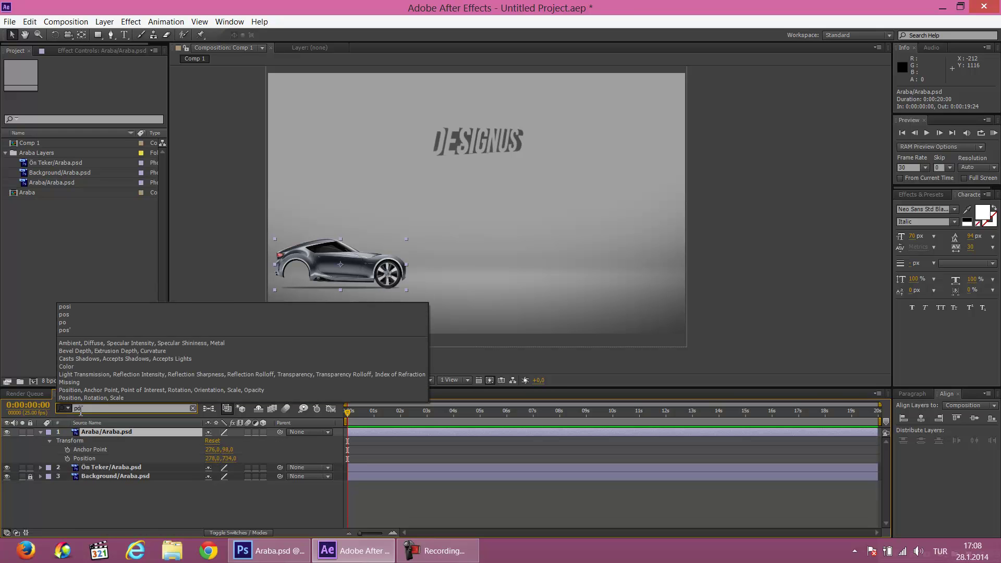
click(67, 458)
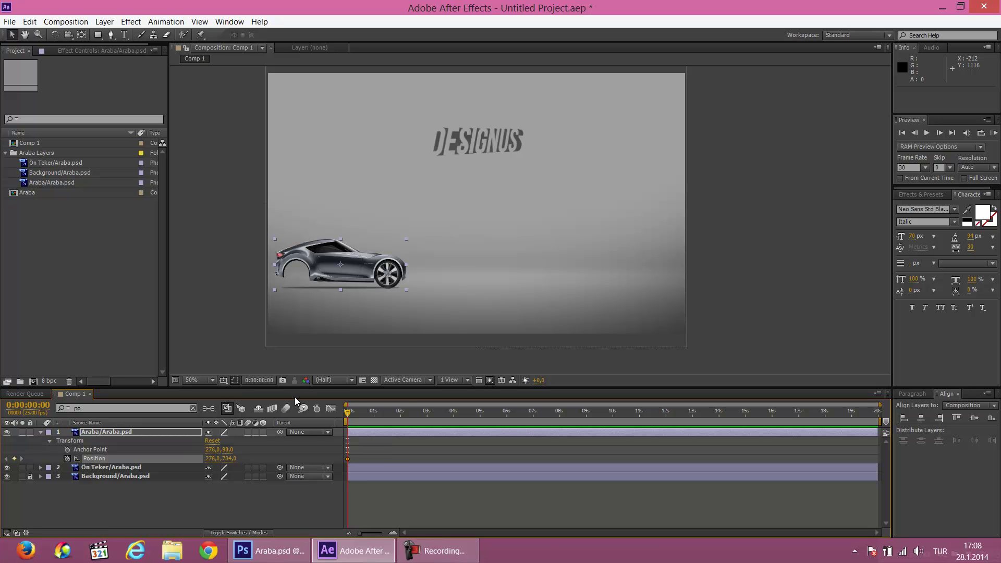
- At 10 seconds, drag the car to the right, then preview and scrub the drive
drag(347, 412, 614, 476)
drag(385, 275, 648, 275)
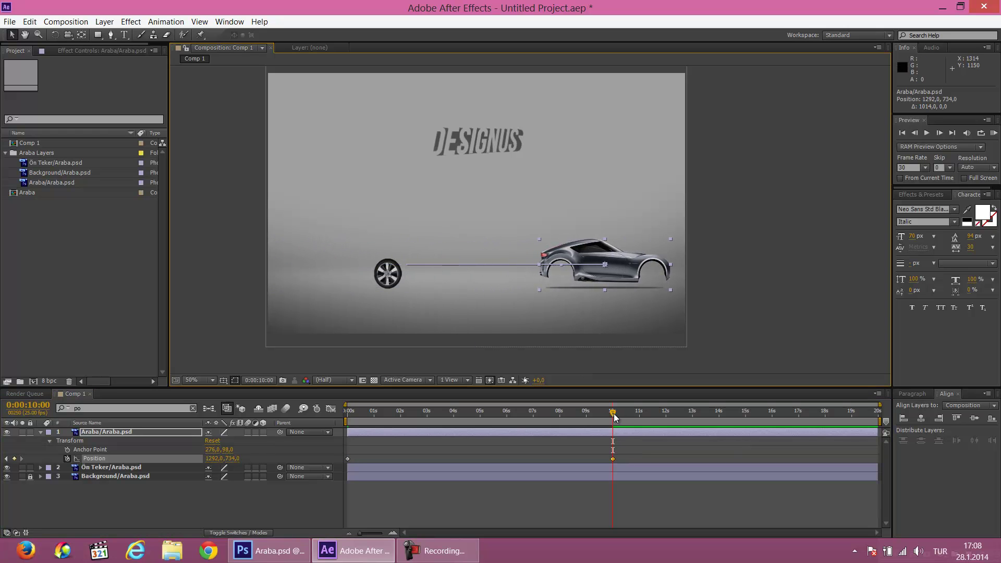
key(KP_0)
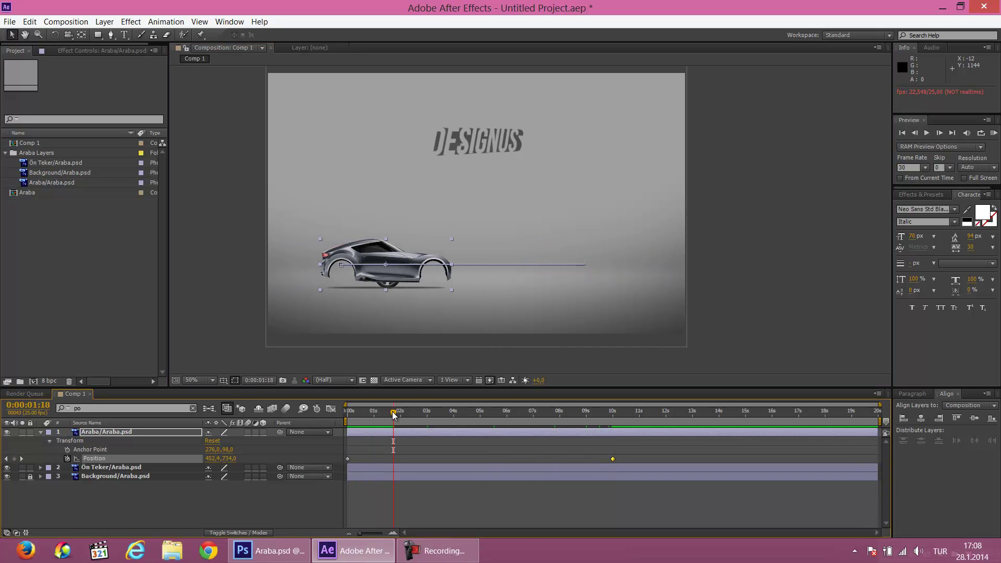
drag(394, 415, 554, 442)
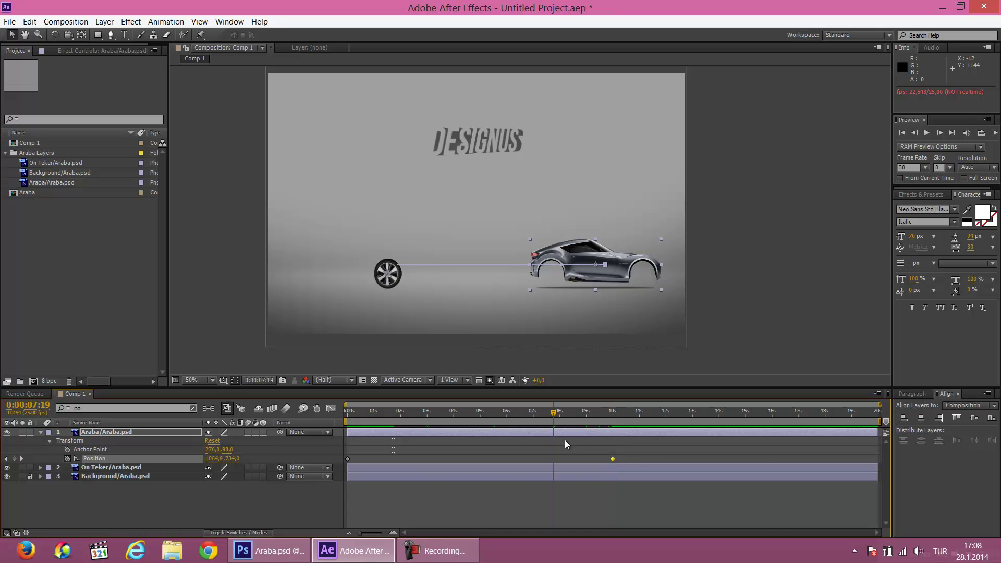
key(Home)
drag(348, 412, 237, 457)
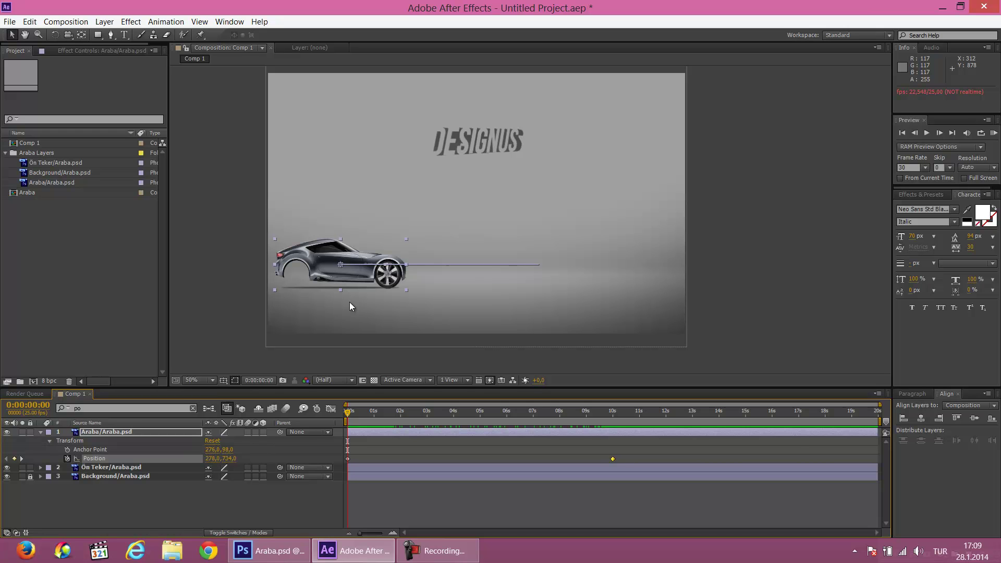
- Deselect the car, collapse its properties, and clear the property name filter
click(223, 302)
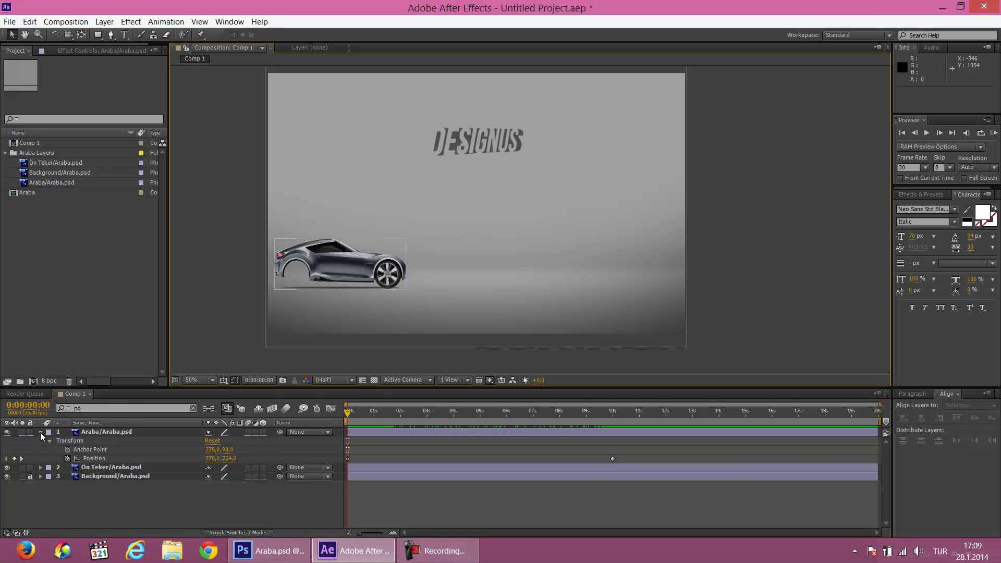
click(41, 432)
key(BackSpace)
key(BackSpace)
click(64, 408)
click(160, 484)
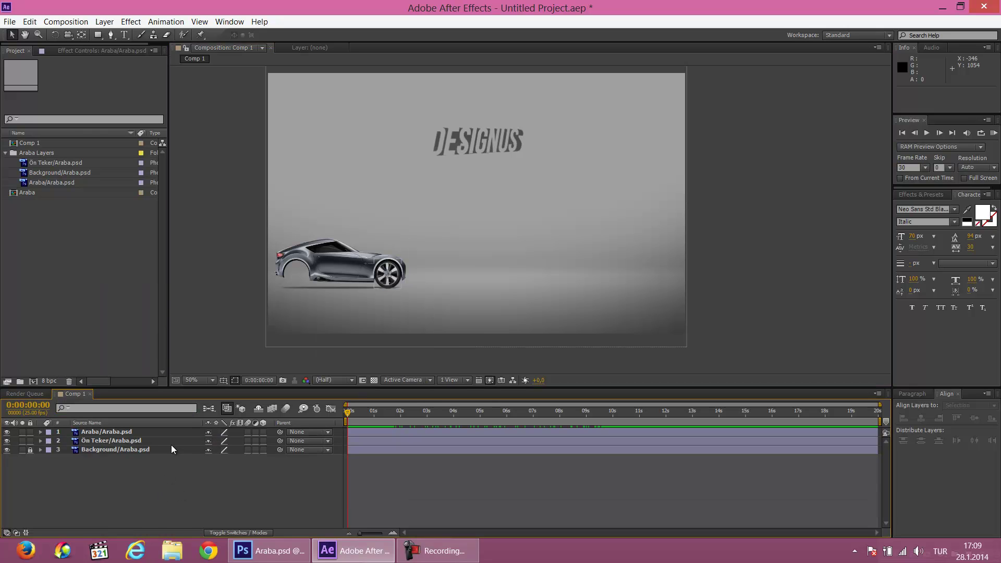
- Set Ön Teker's parent to 1. Araba and preview the wheel moving with the car
click(120, 441)
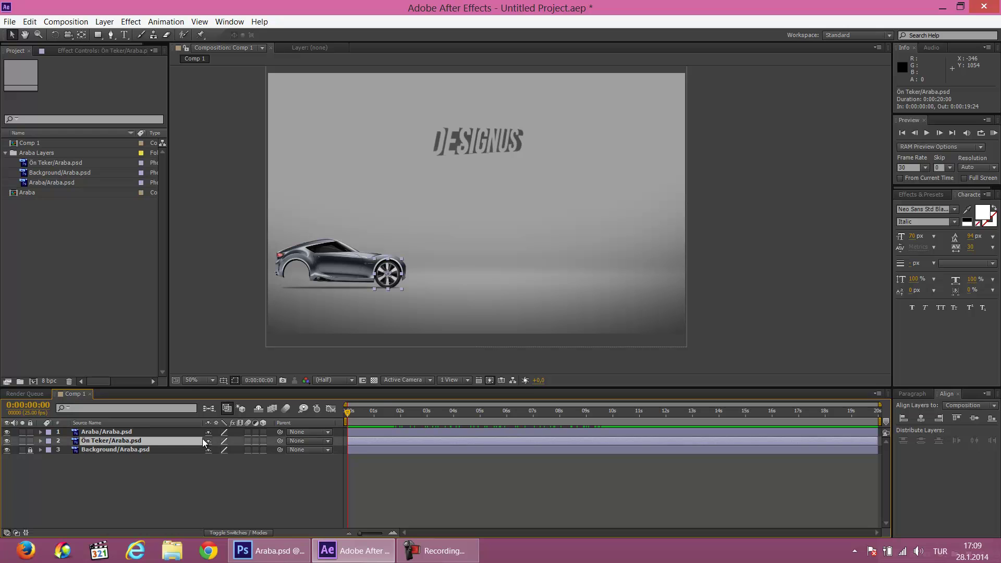
click(303, 441)
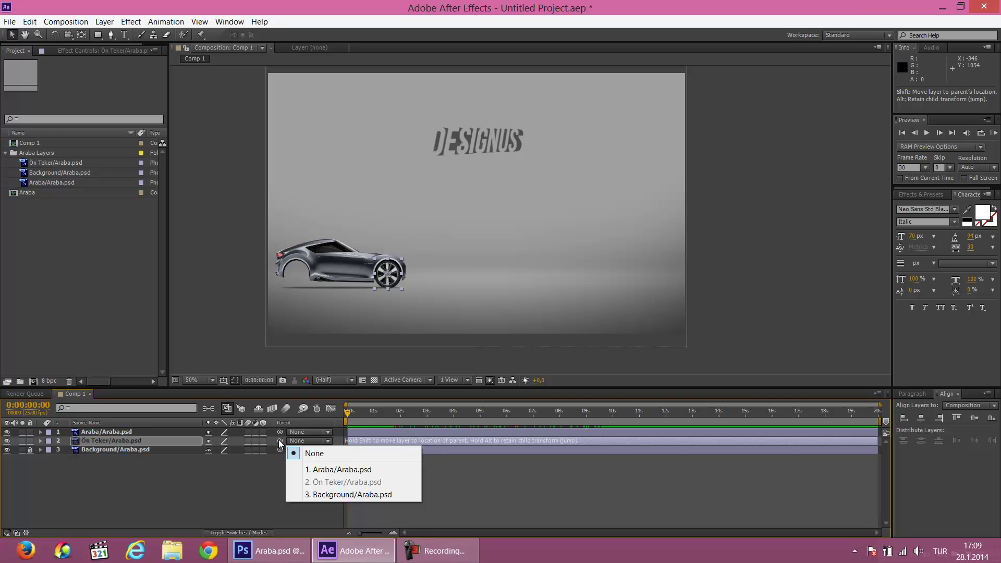
click(265, 468)
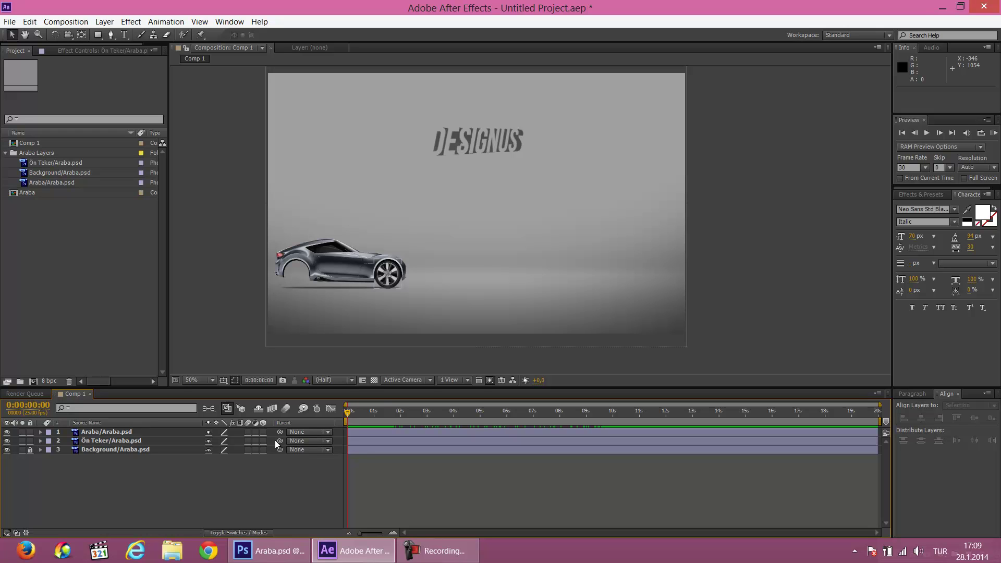
click(327, 442)
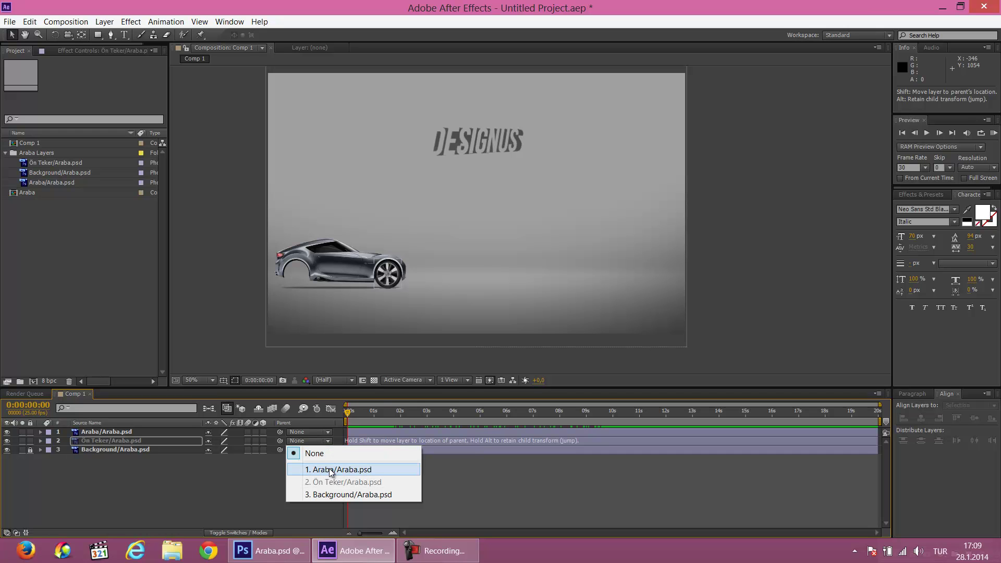
click(323, 471)
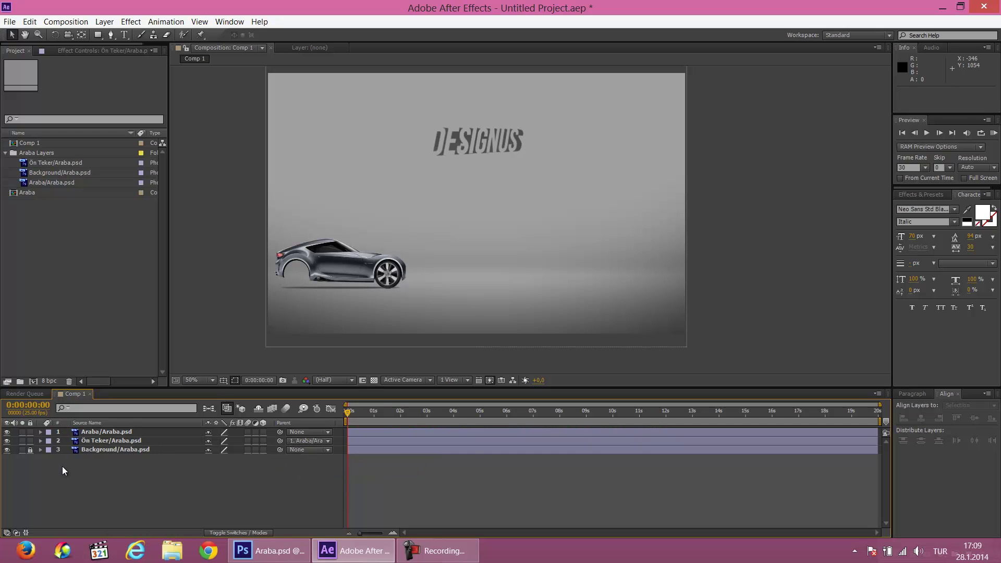
click(95, 440)
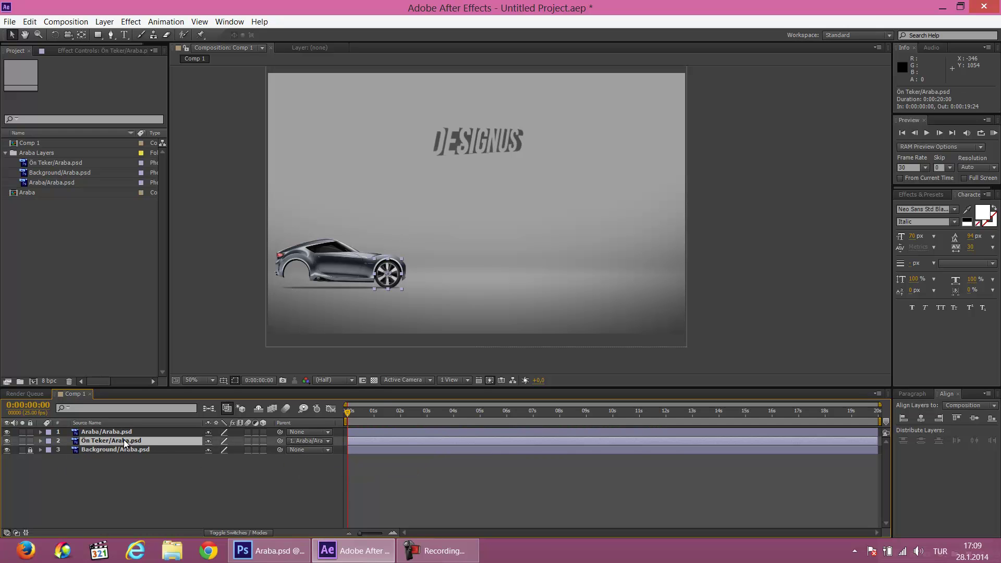
click(120, 432)
click(187, 327)
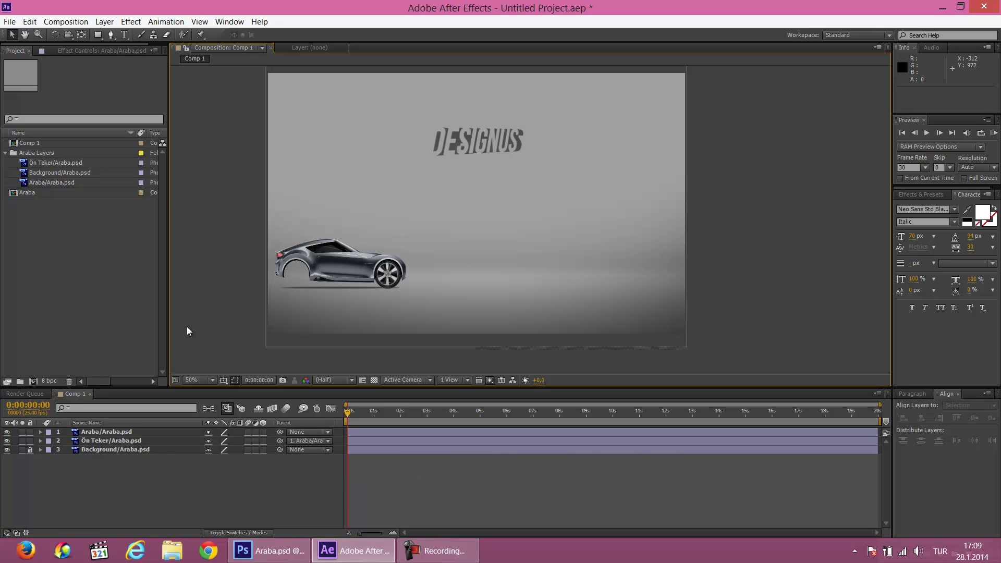
key(space)
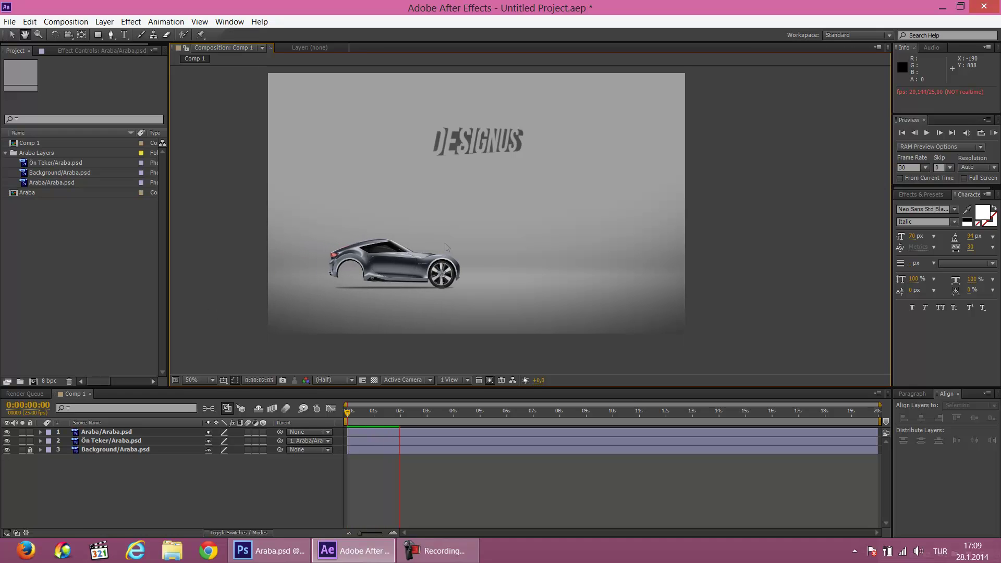
- Stop playback, inspect Ön Teker's transform, return to the start, and undo the parent link
key(space)
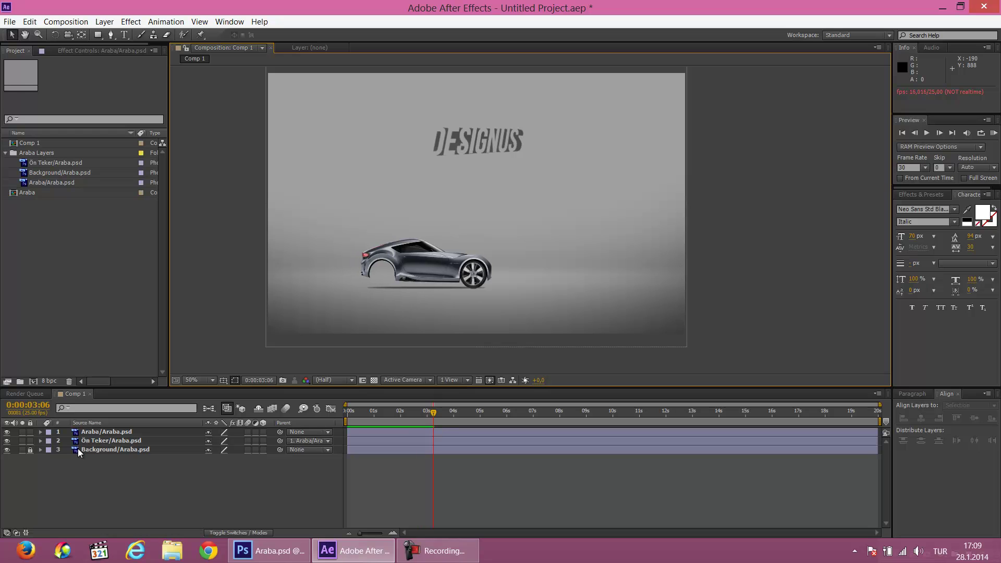
click(41, 441)
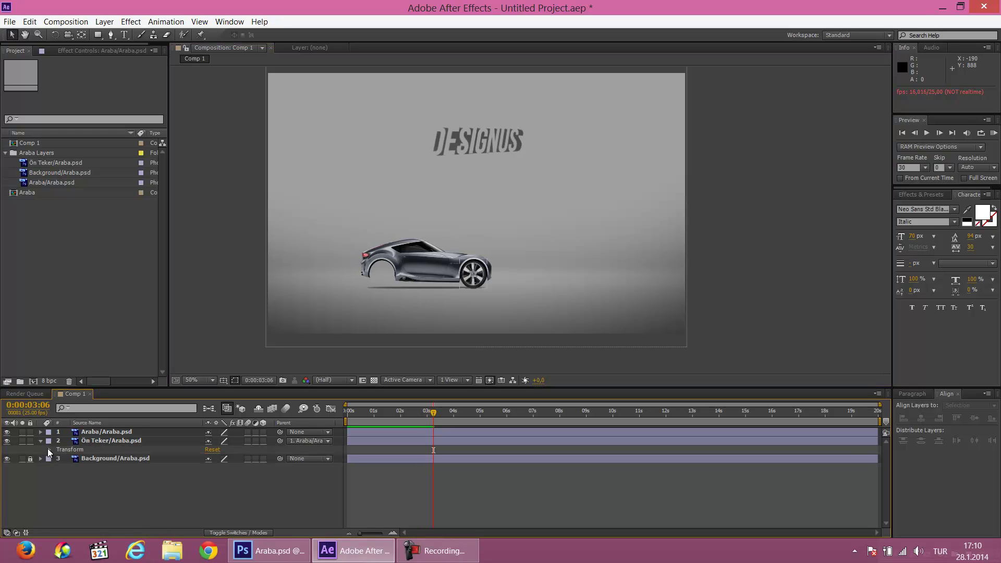
click(49, 449)
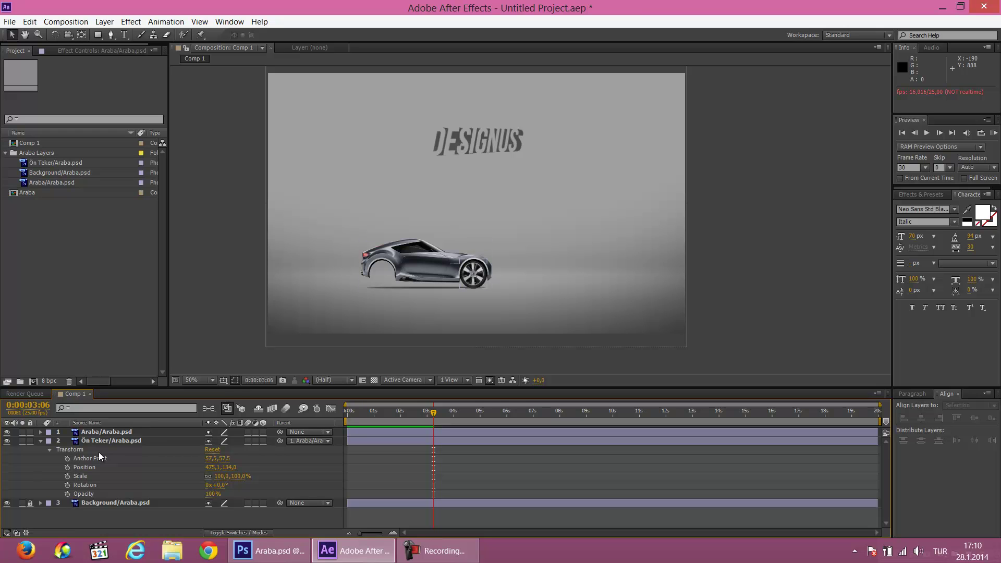
click(40, 442)
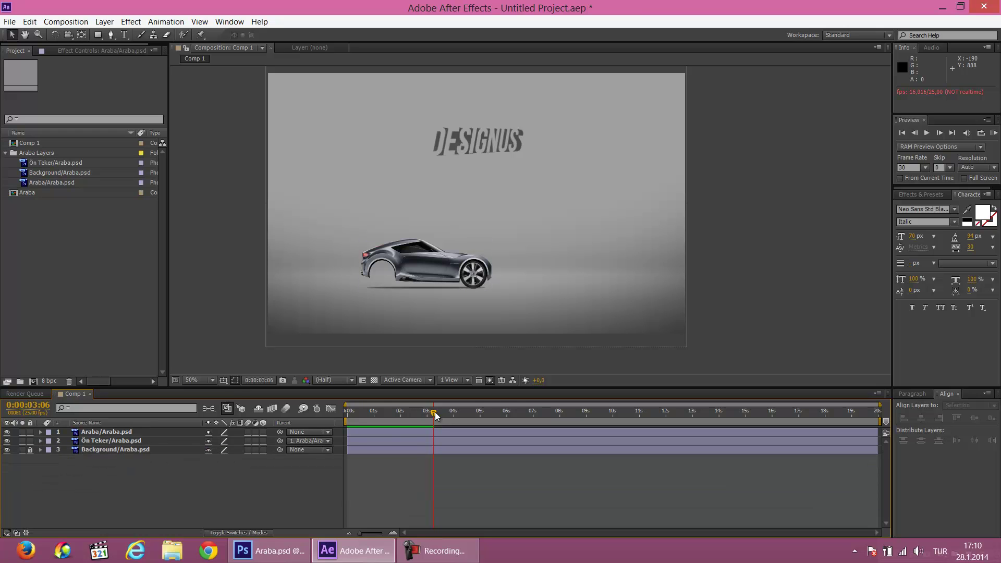
drag(436, 412, 342, 402)
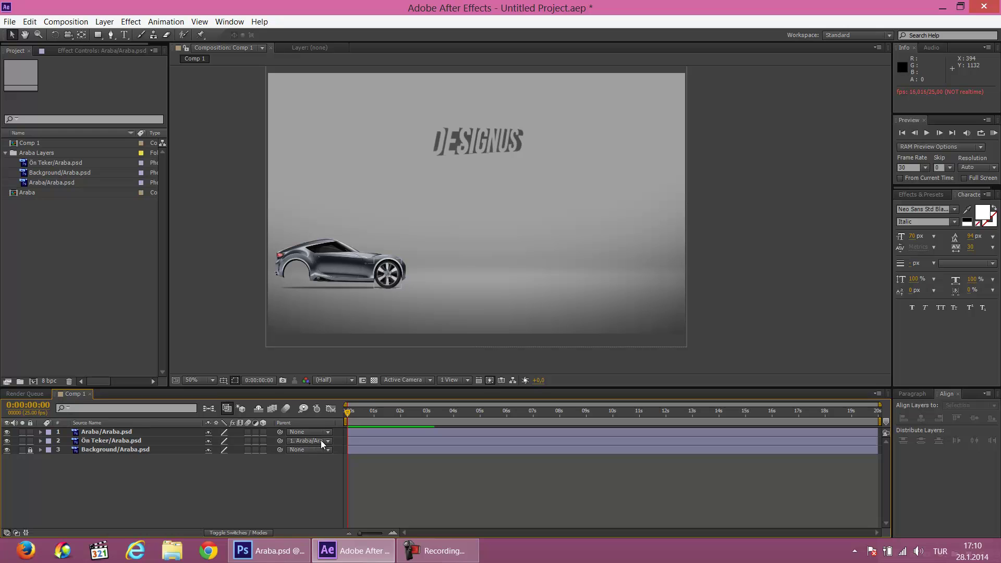
key(ctrl+z)
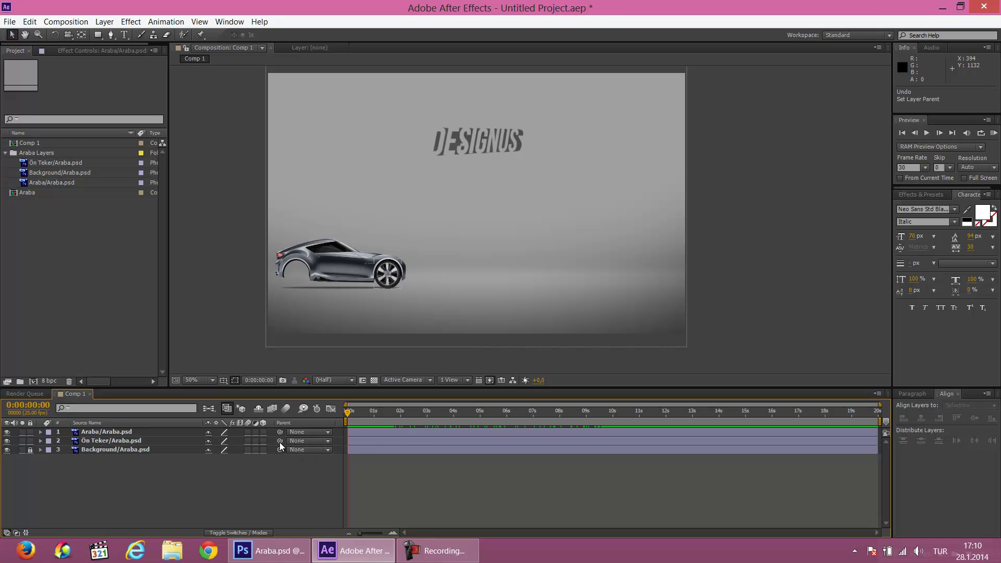
- Pick-whip Ön Teker's parent onto the Araba layer and scrub to confirm
drag(279, 442, 295, 442)
drag(204, 461, 105, 431)
drag(346, 410, 347, 412)
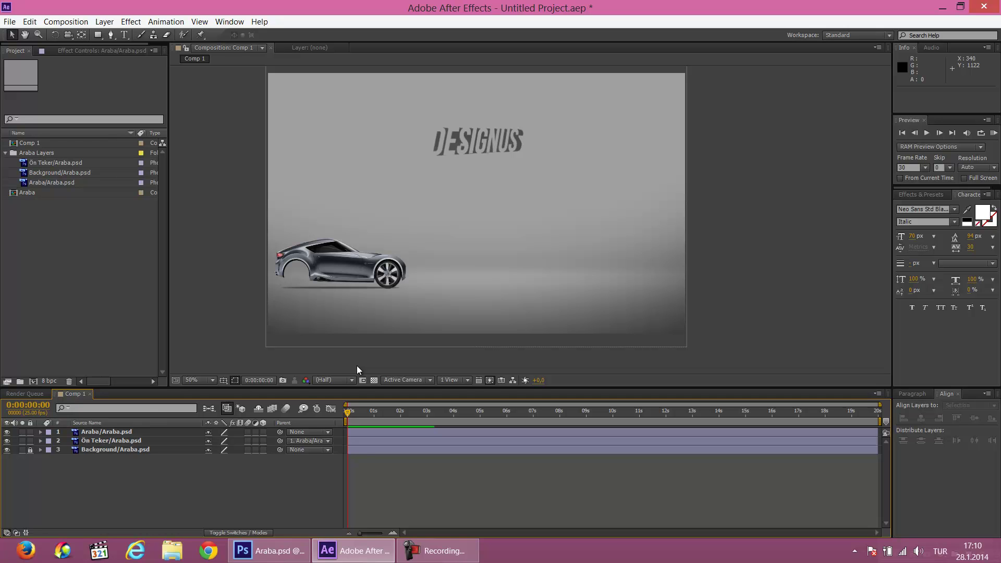
- Select Ön Teker, unlock the Background, and test a wheel rotation before undoing it
click(126, 441)
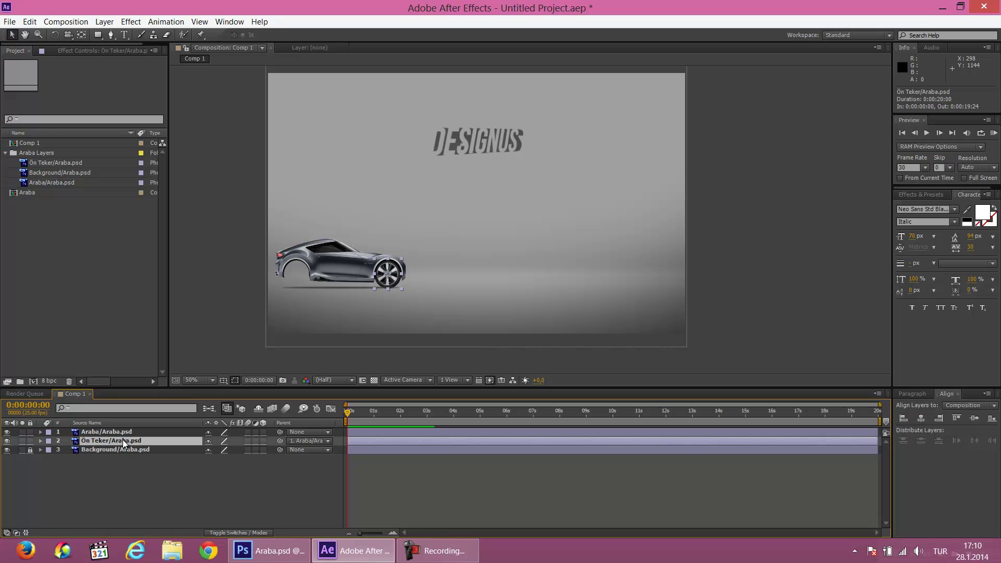
click(484, 490)
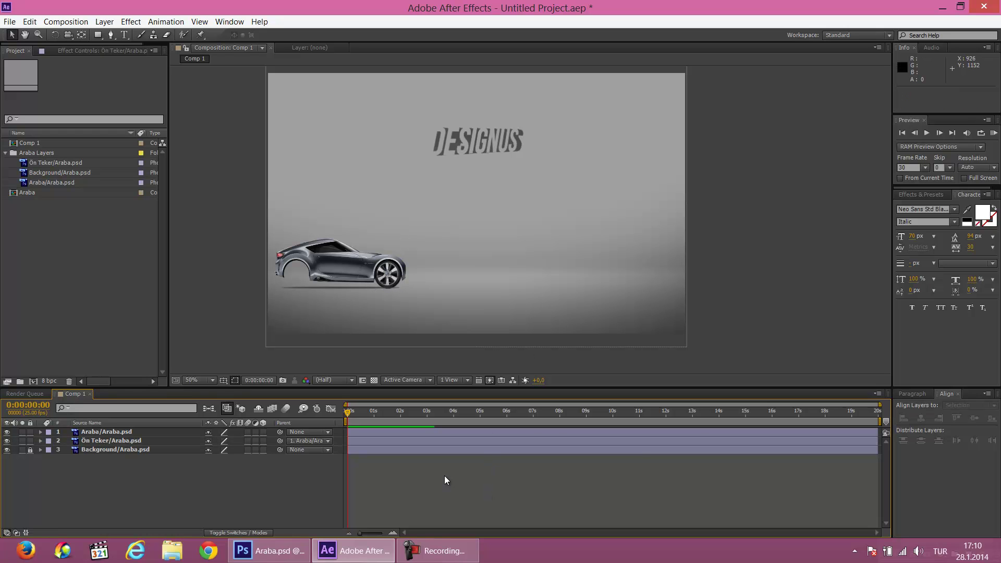
click(104, 441)
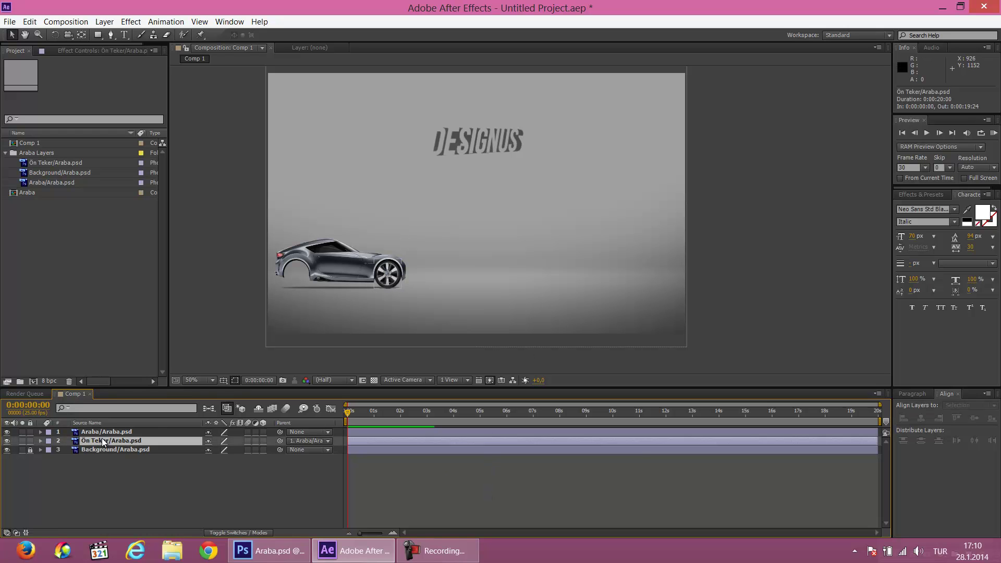
click(28, 449)
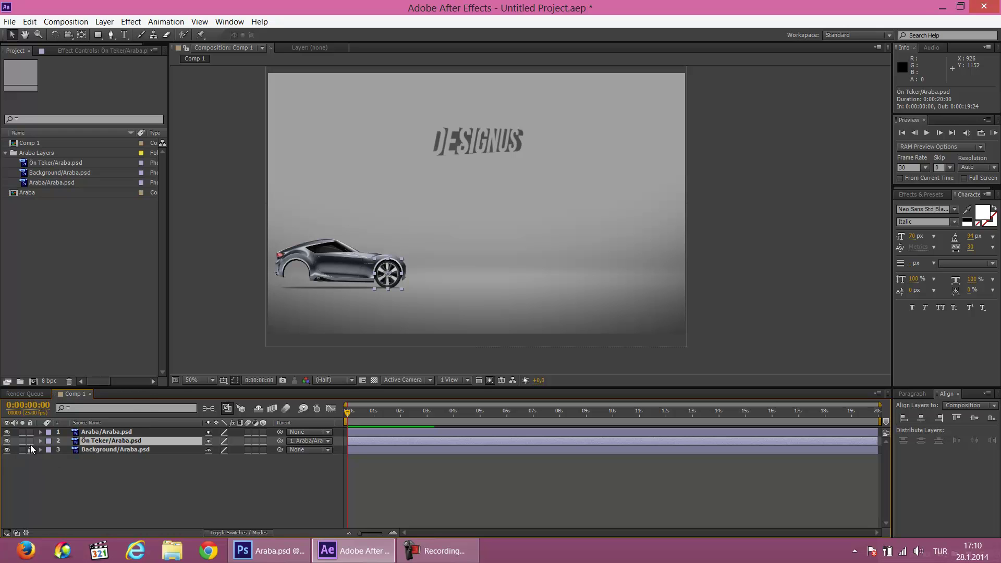
click(40, 440)
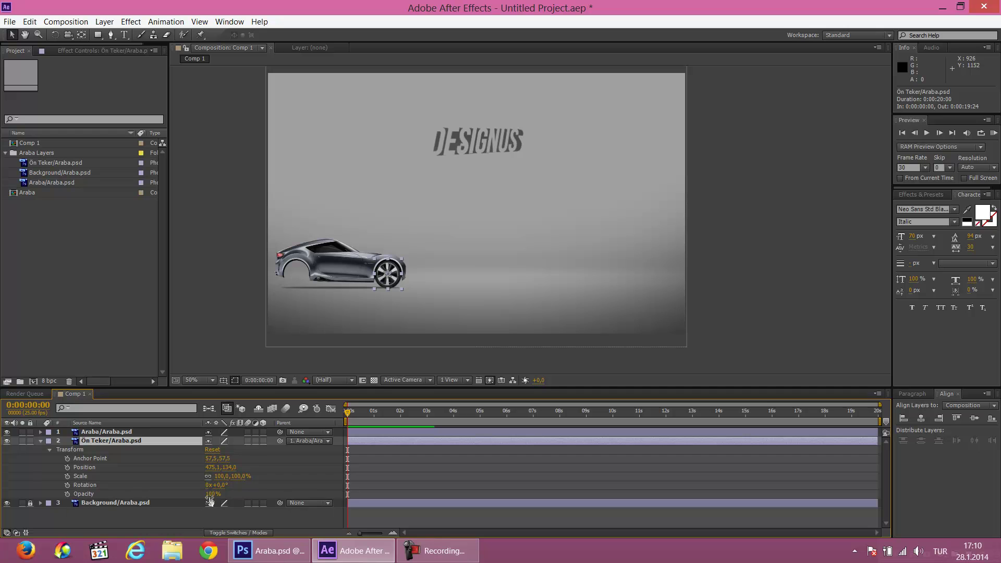
drag(219, 485, 271, 484)
key(ctrl+z)
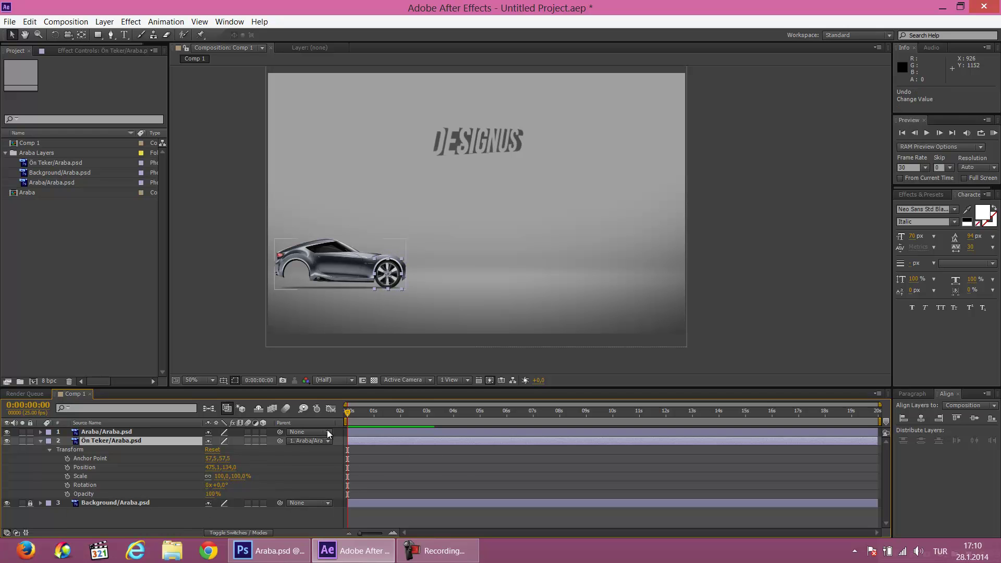
key(space)
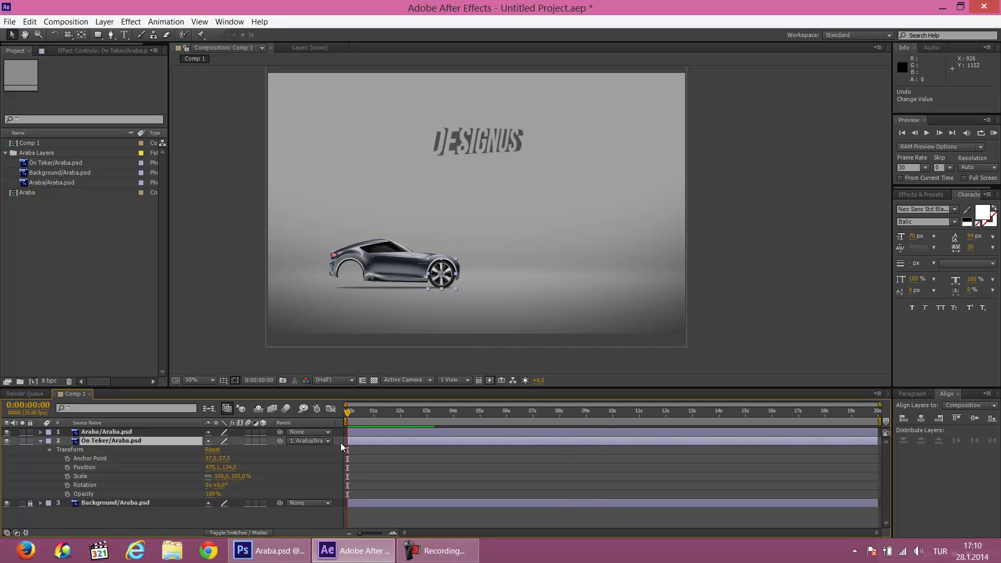
- Set a Rotation keyframe on Ön Teker at 0 s and move the current time to 10 s
click(67, 485)
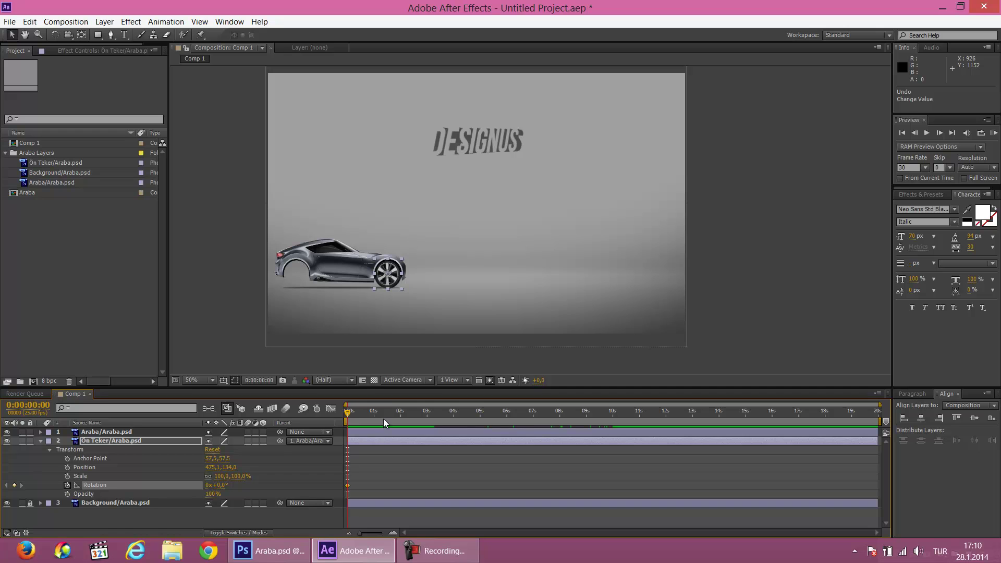
click(346, 412)
drag(346, 412, 611, 427)
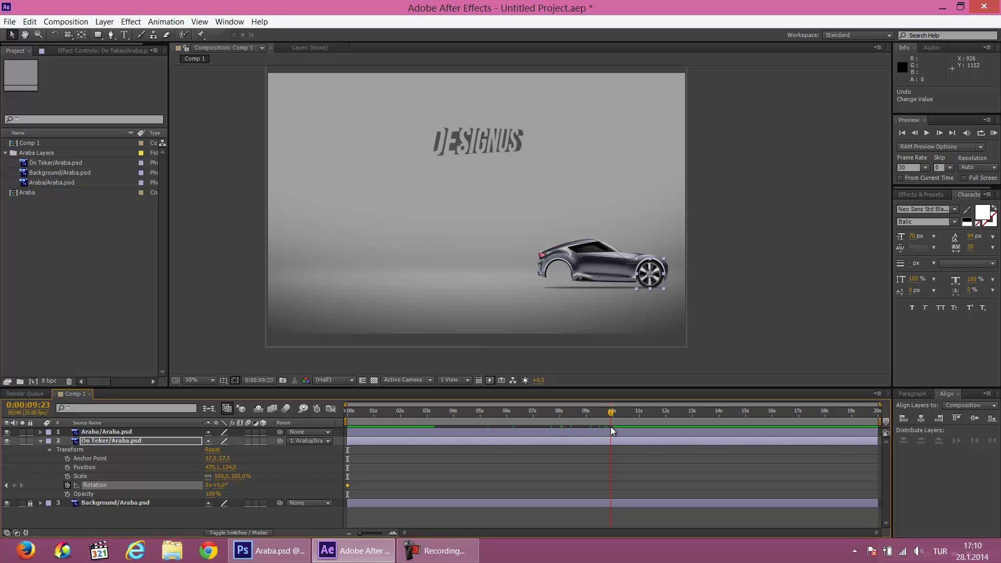
key(equal)
key(equal)
key(equal)
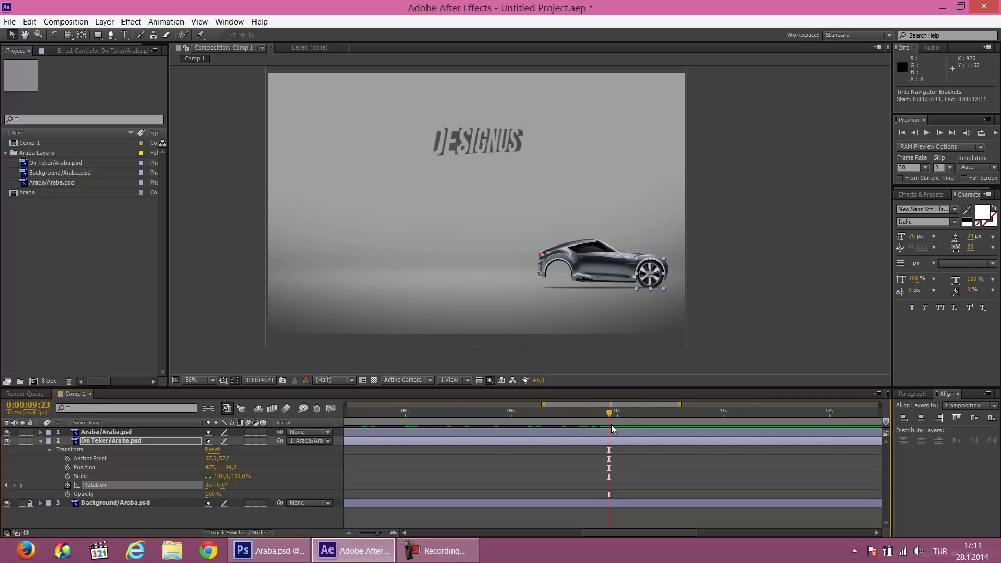
drag(611, 420, 626, 419)
key(minus)
key(minus)
key(minus)
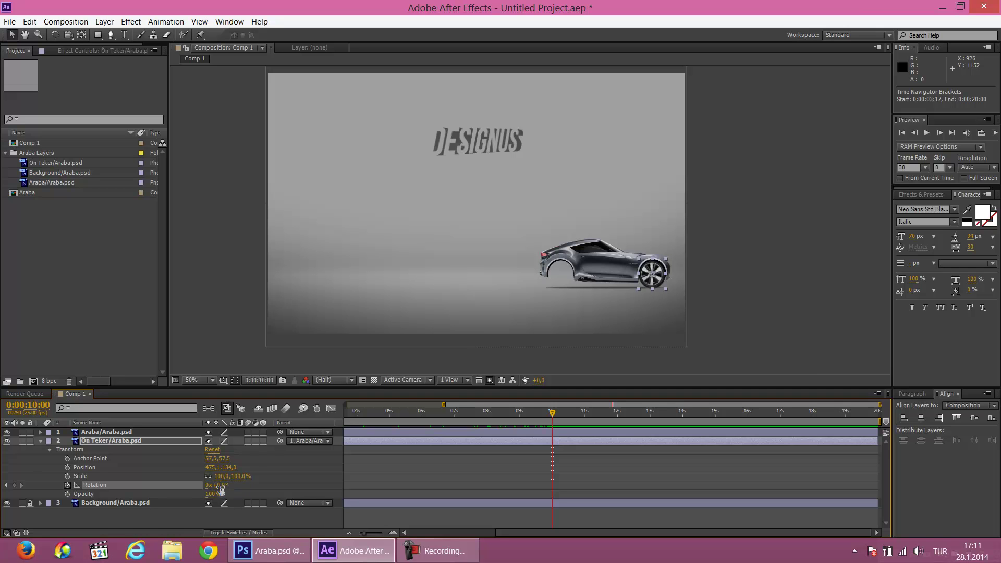
- Set the wheel's Rotation to 5x at 10 seconds, then preview from the start
click(208, 486)
text(5)
key(Return)
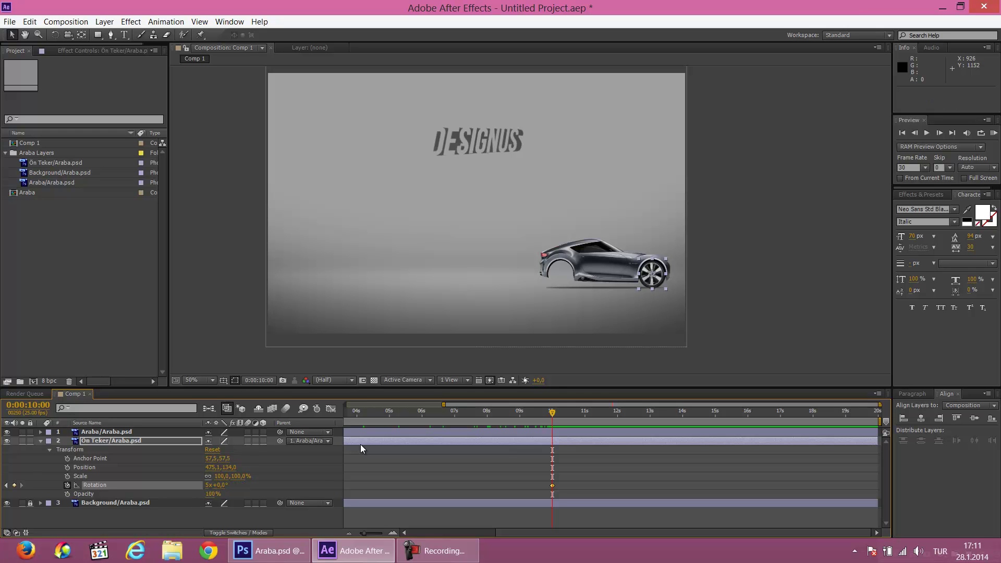
key(minus)
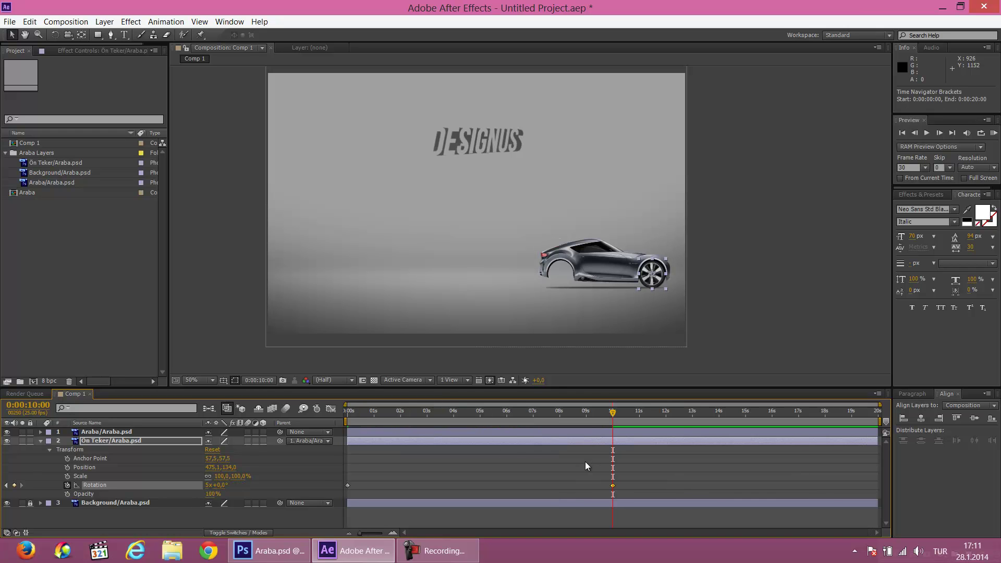
click(347, 412)
key(space)
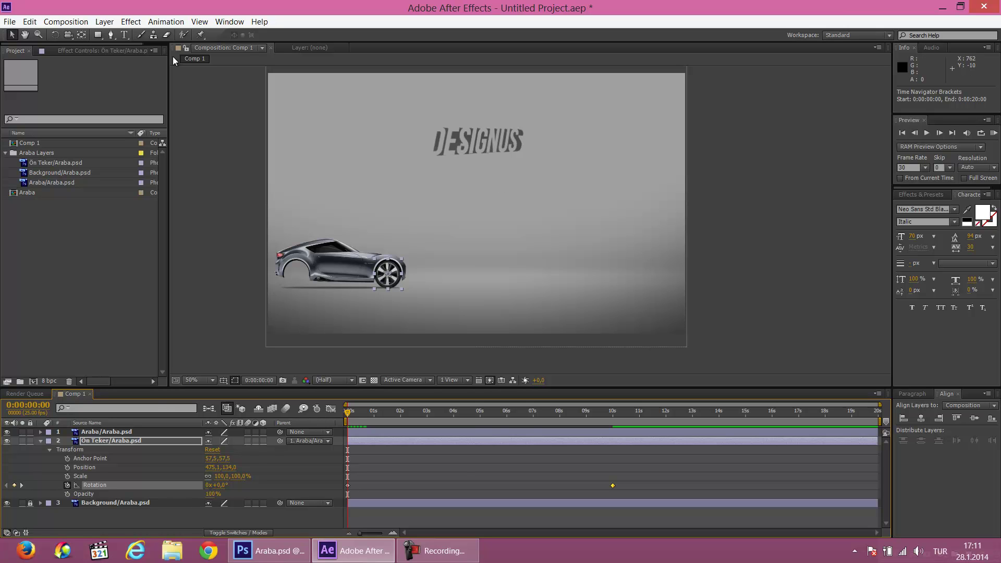
- End the work area at 10 seconds, then preview and scrub the spinning wheel near 6–8 s
click(222, 178)
key(space)
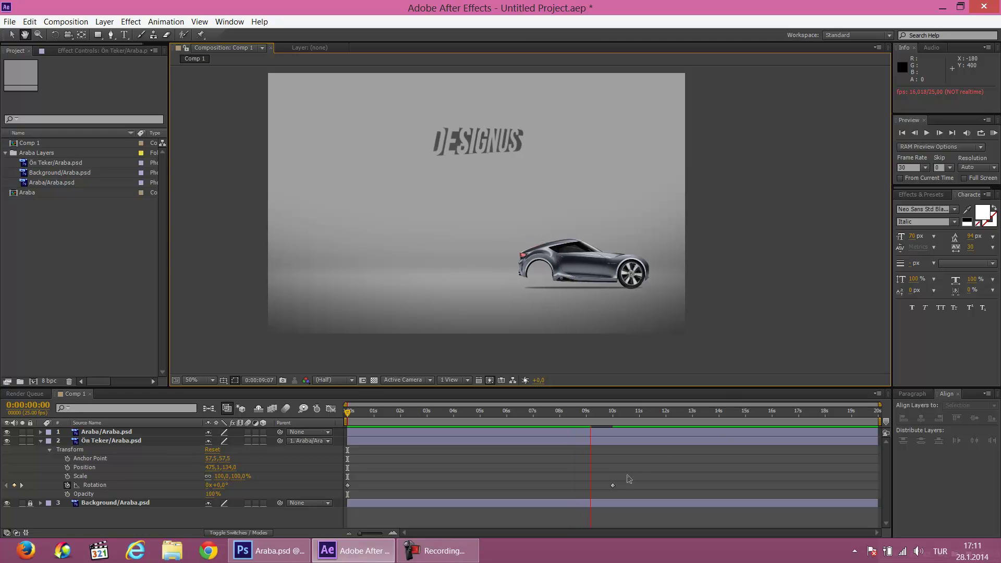
drag(623, 412, 348, 414)
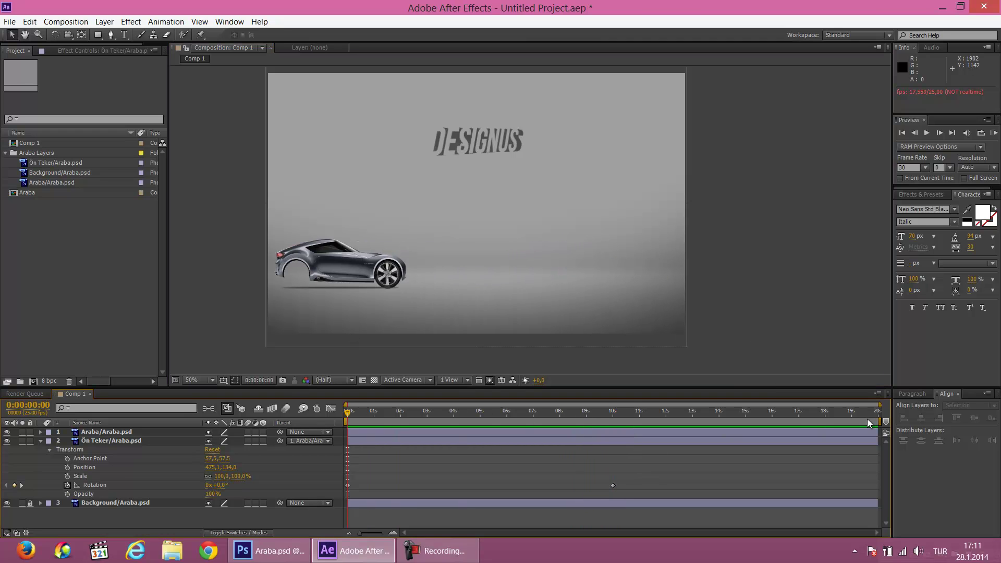
drag(880, 422, 615, 448)
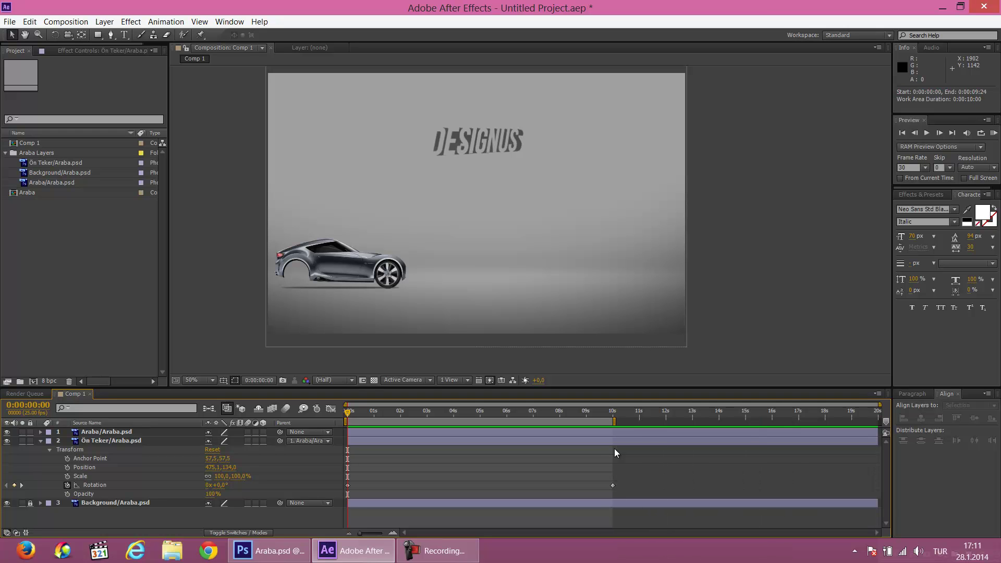
key(space)
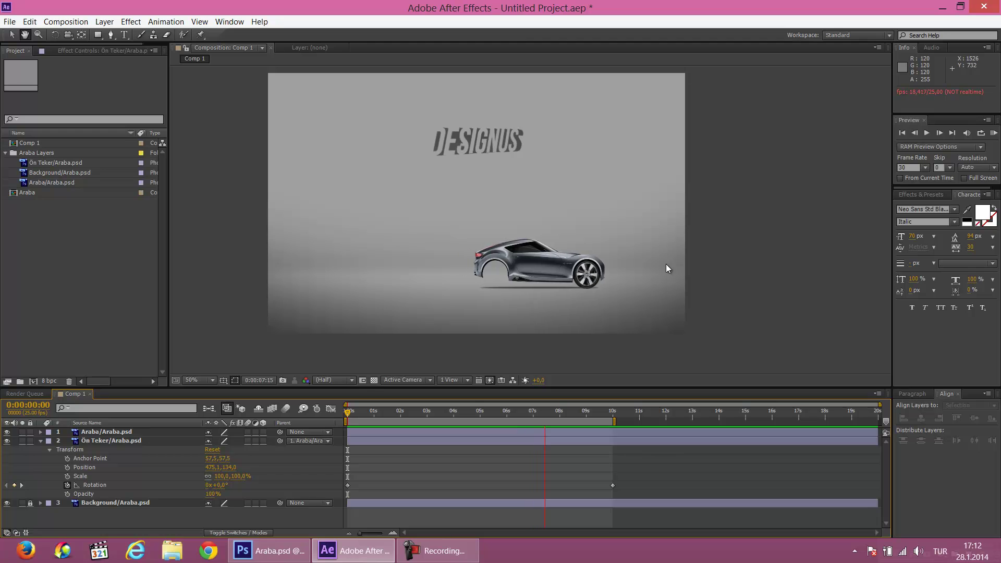
click(573, 414)
mouse_move(573, 414)
mouse_down()
mouse_move(514, 439)
mouse_move(352, 450)
mouse_move(339, 442)
mouse_up()
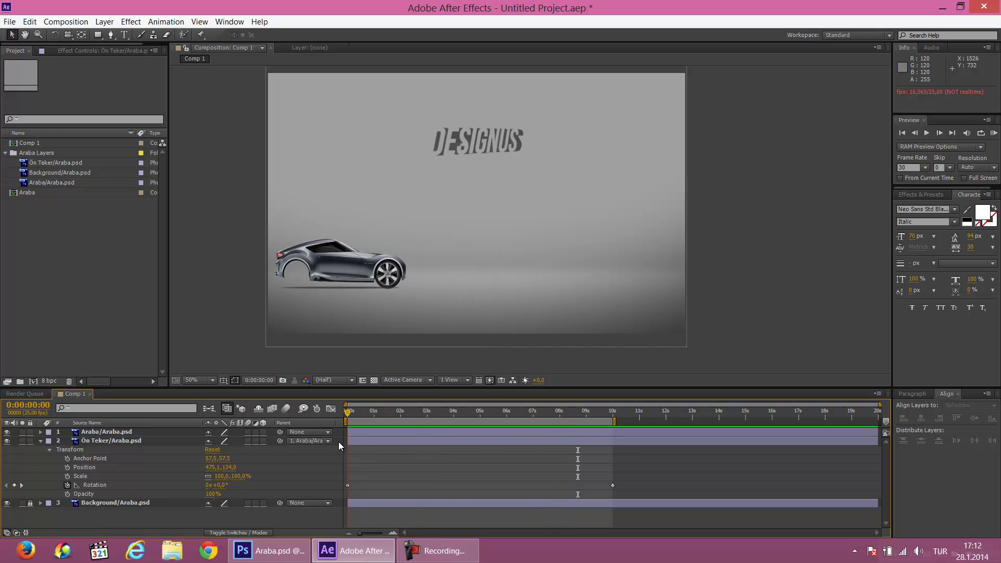
click(40, 441)
click(98, 440)
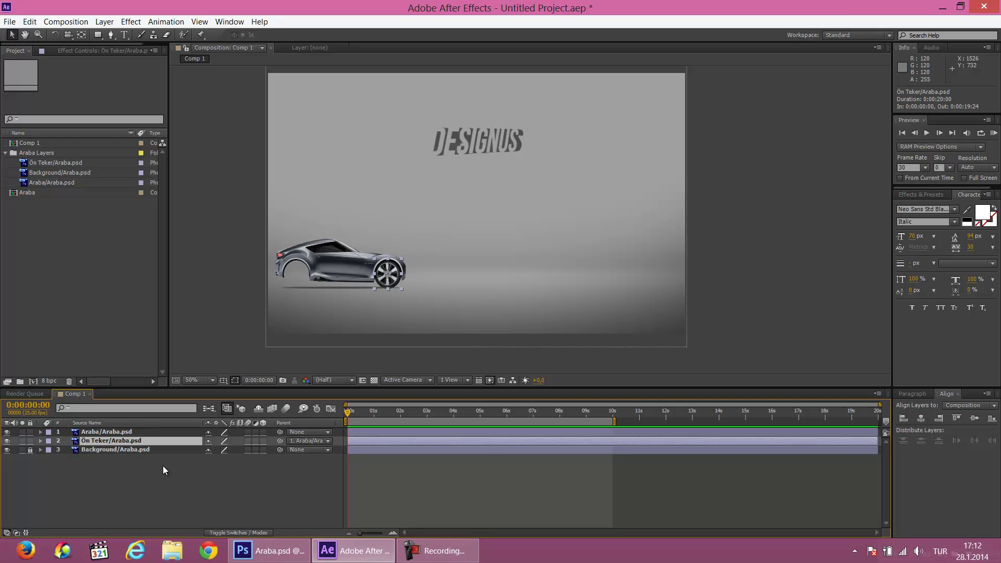
key(ctrl+c)
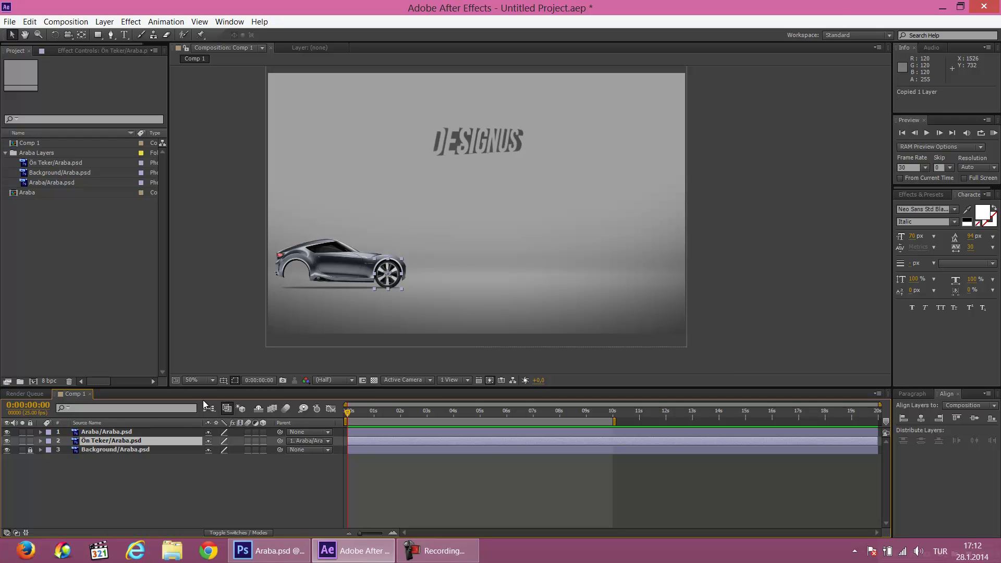
key(ctrl+v)
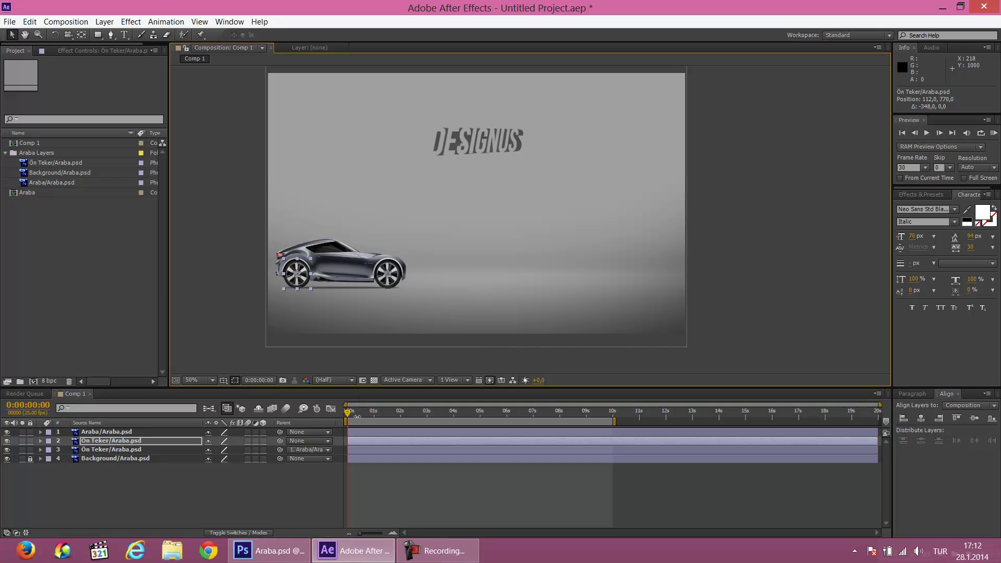
mouse_move(348, 414)
mouse_down()
mouse_move(520, 416)
mouse_move(347, 415)
mouse_up()
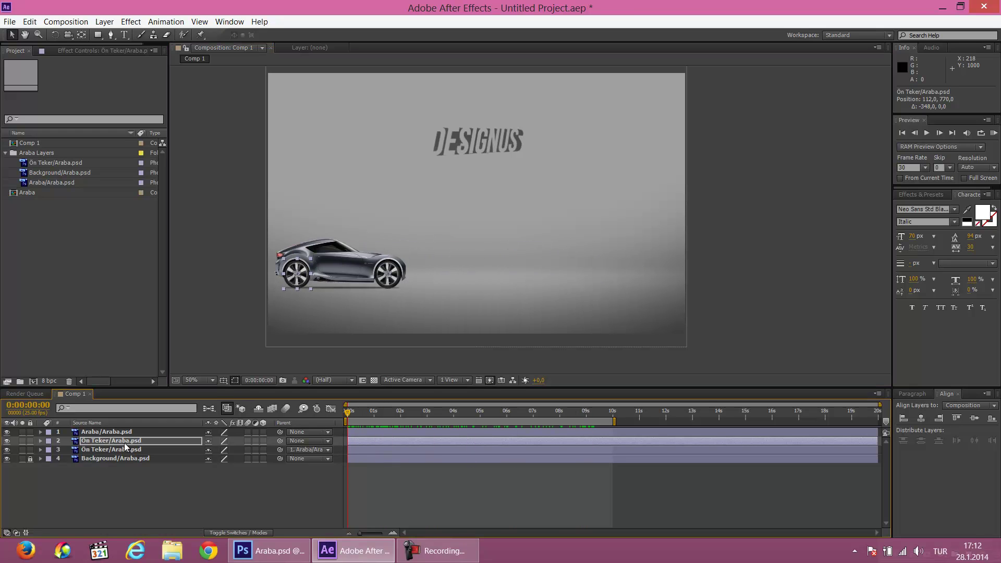
- Parent layer 2 to the Araba car layer, play to check the wheels, then undo it
click(329, 441)
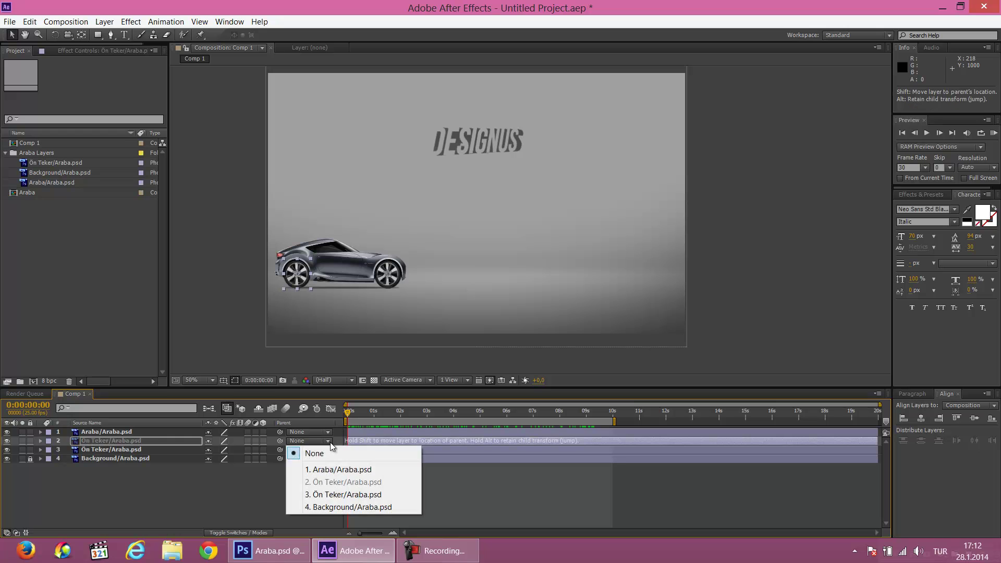
click(323, 469)
key(space)
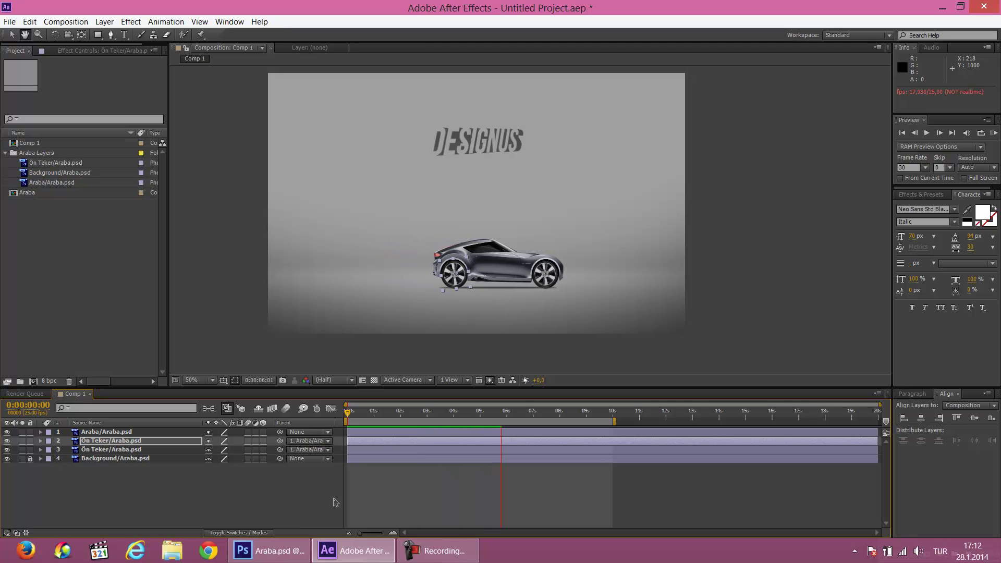
key(space)
key(ctrl+z)
- Play and scrub through the first seconds of the drive with the wheel unparented
click(342, 412)
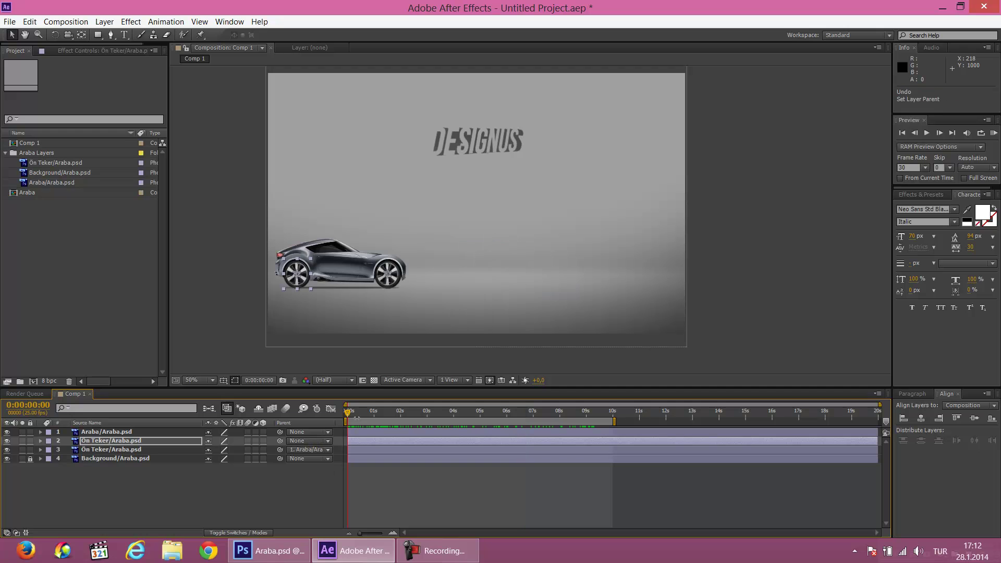
key(space)
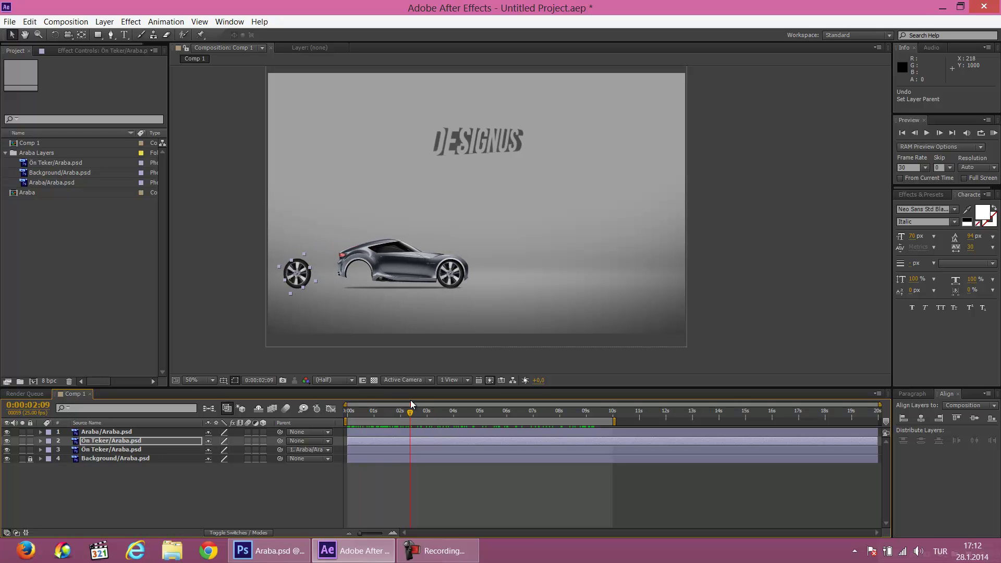
mouse_move(543, 412)
mouse_down()
mouse_move(456, 442)
mouse_move(492, 418)
mouse_move(327, 419)
mouse_up()
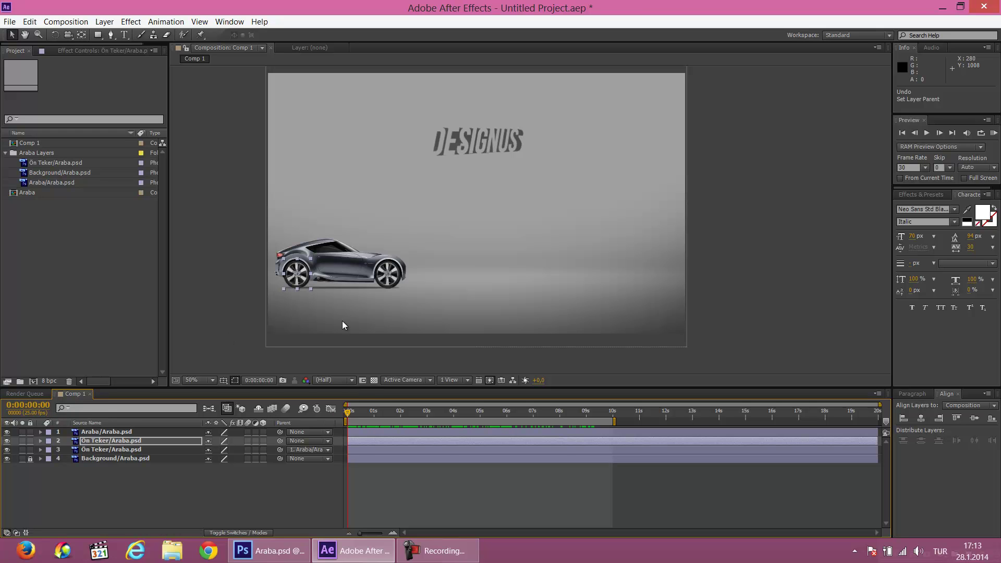
mouse_move(346, 413)
mouse_down()
mouse_move(439, 409)
mouse_move(171, 421)
mouse_up()
- Parent layer 2 to 1. Araba/Araba.psd again and confirm the wheel moves with the car
click(328, 440)
click(313, 469)
click(401, 412)
mouse_move(402, 412)
mouse_down()
mouse_move(495, 438)
mouse_move(306, 415)
mouse_up()
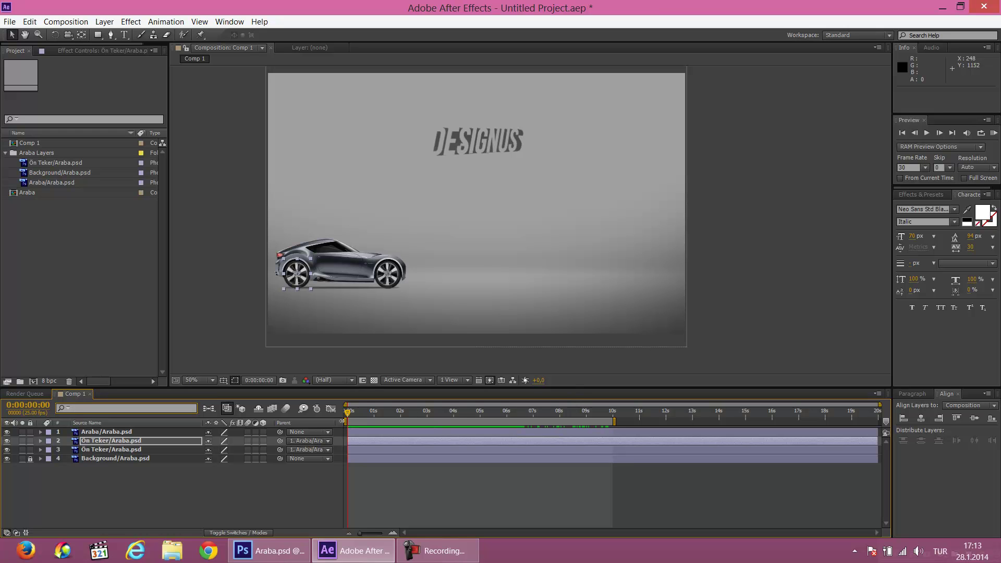
- Start the work area at 0:00:06:01, extend it to about 12 seconds, and RAM-preview with numpad 0
drag(348, 421, 495, 442)
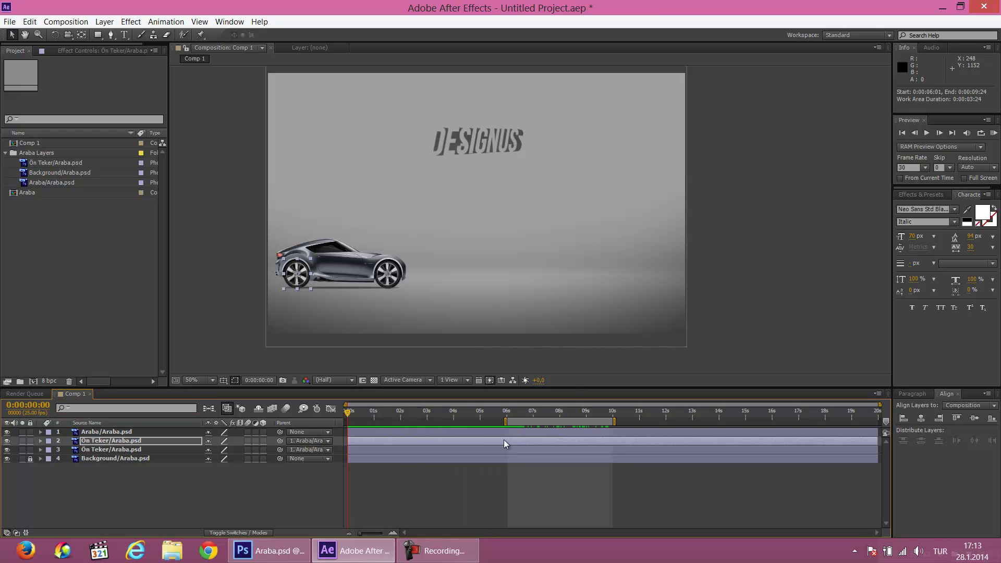
drag(352, 415, 508, 421)
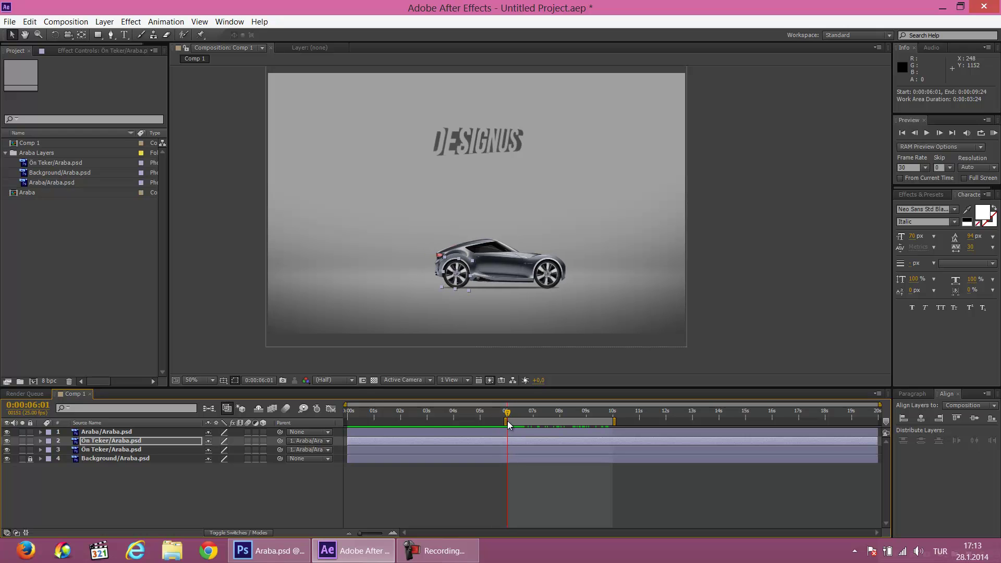
key(KP_0)
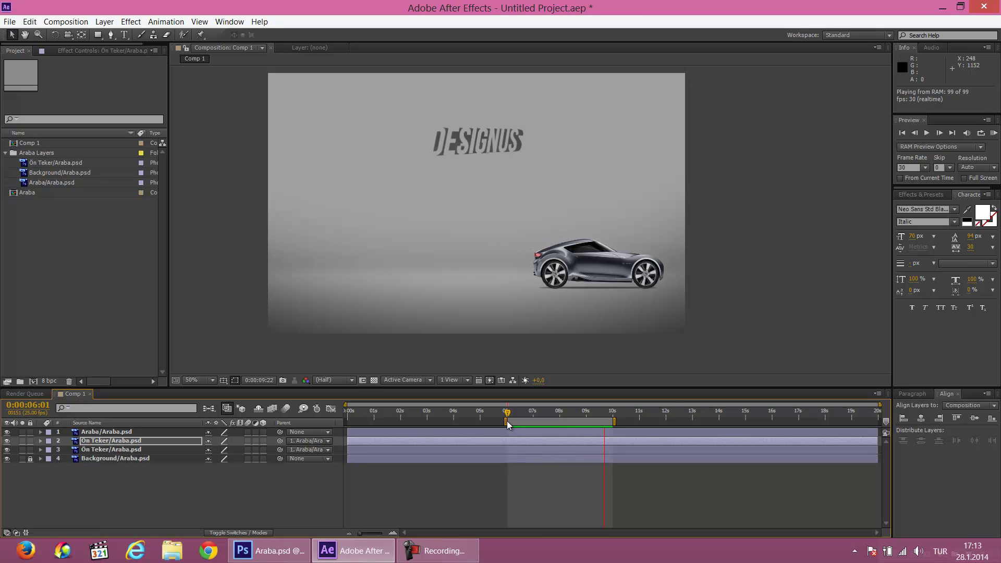
click(617, 431)
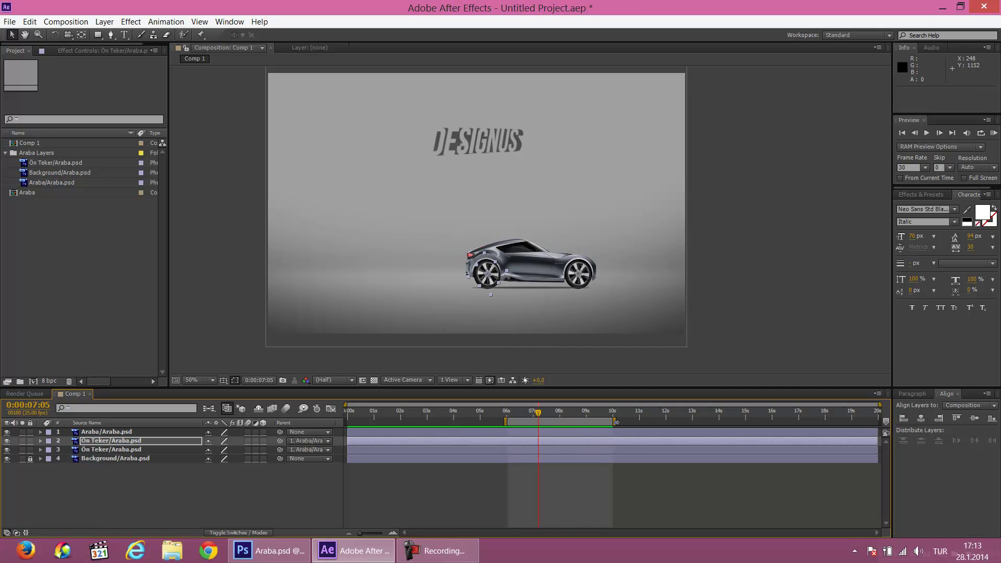
drag(616, 422, 676, 441)
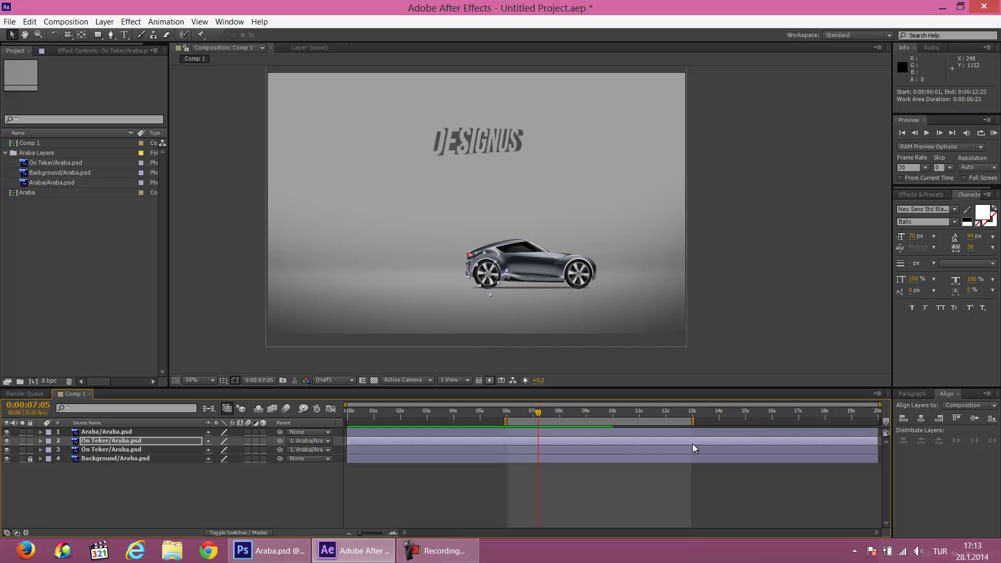
key(KP_0)
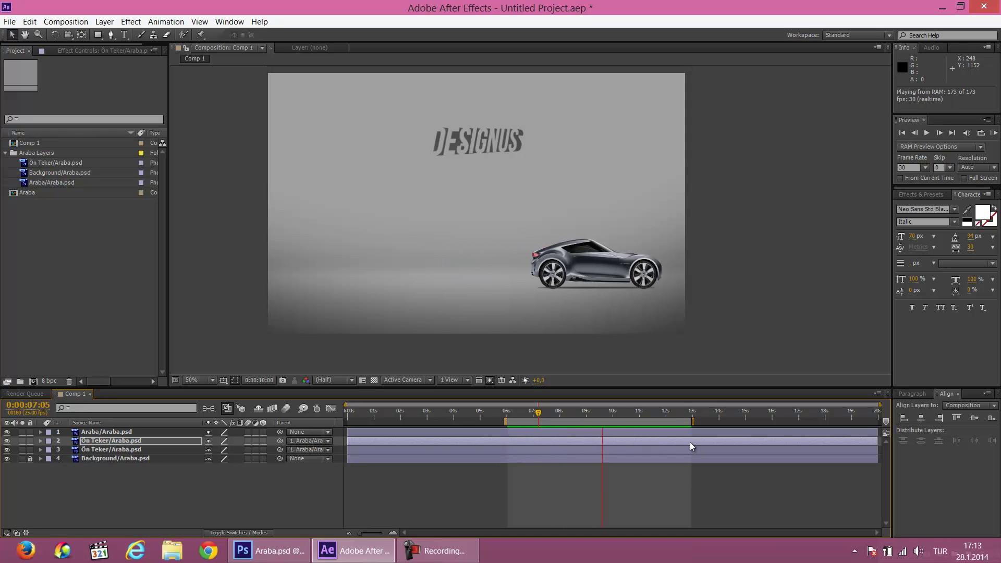
key(space)
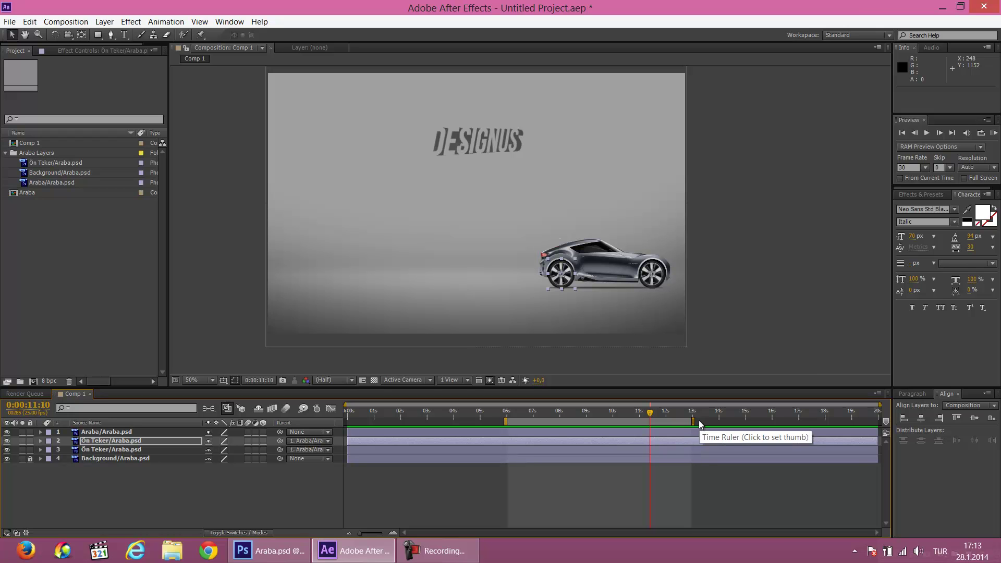
- Extend the work area end to 0:00:14:03 and replay from 0:00:06:01
drag(695, 420, 727, 421)
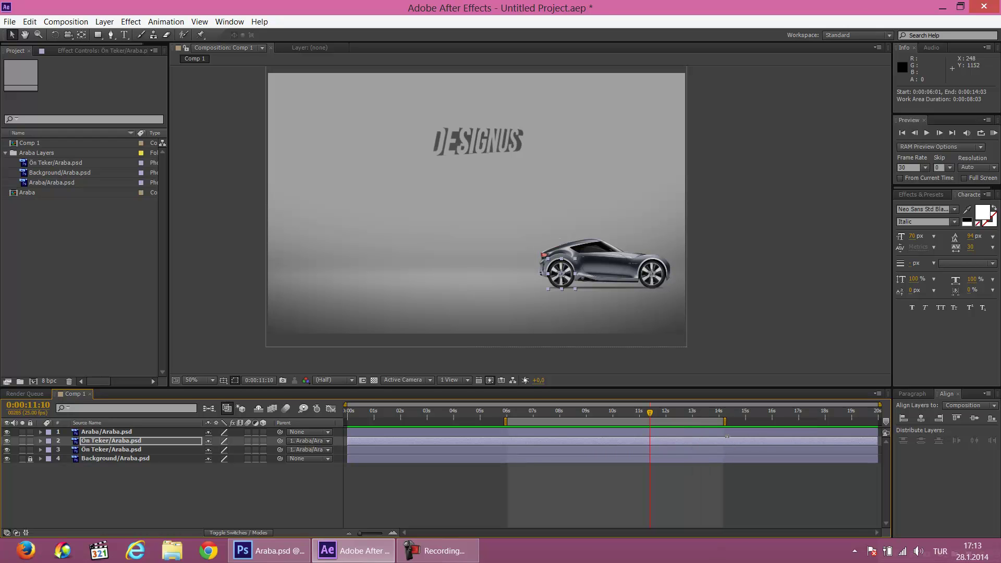
drag(647, 416, 505, 437)
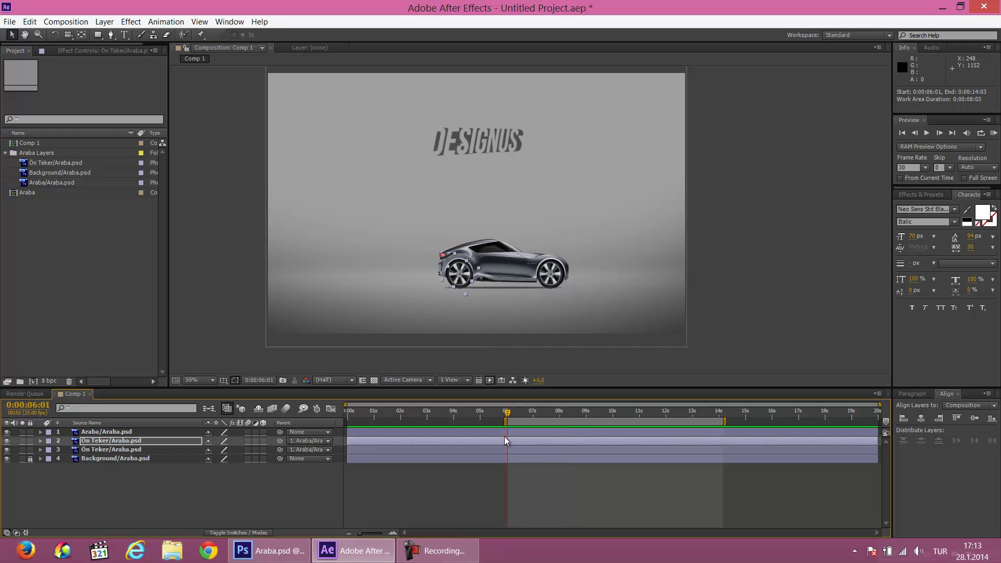
key(space)
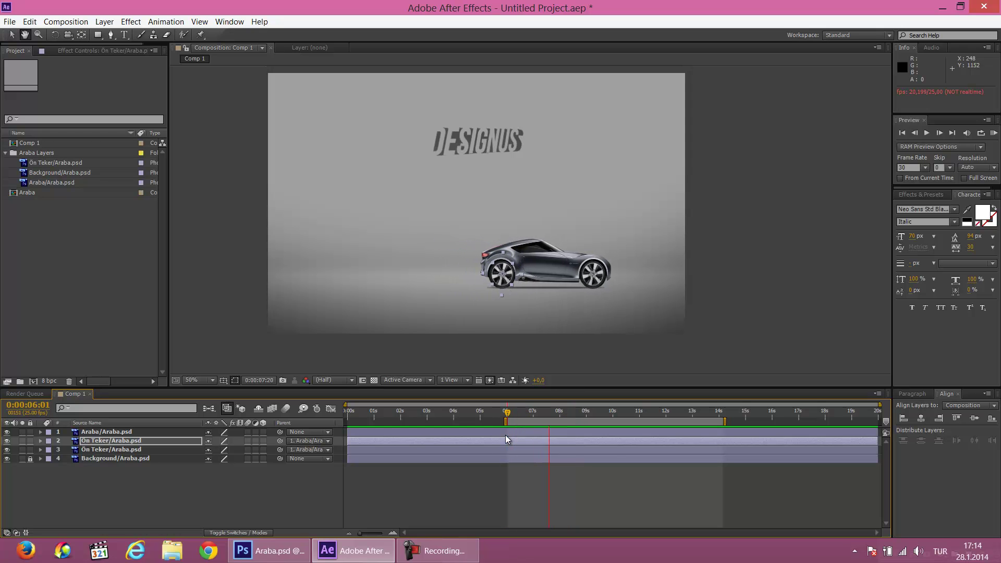
drag(558, 415, 509, 417)
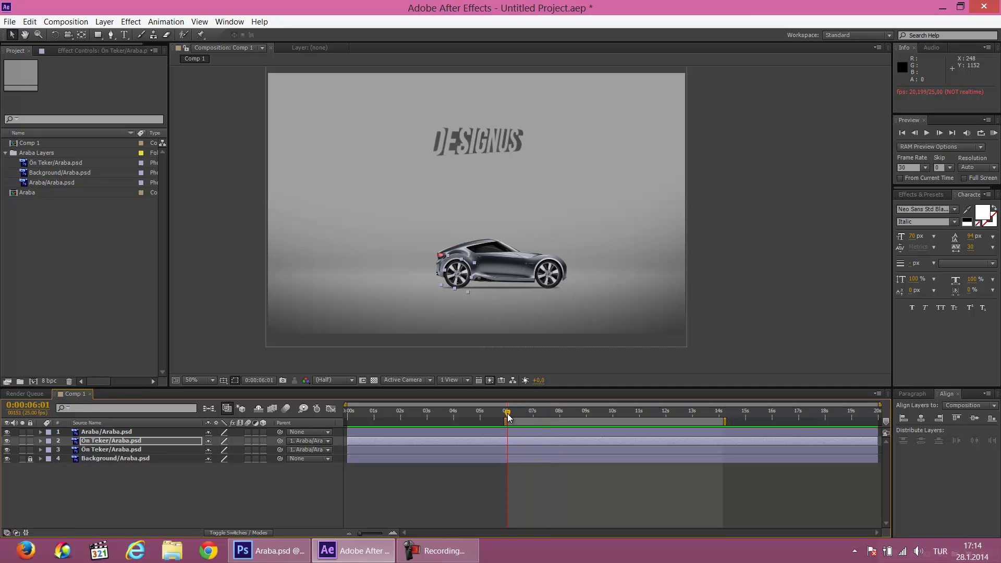
- Make the Araba car's 10-second Position keyframe ease in so the car slows to a stop
click(39, 432)
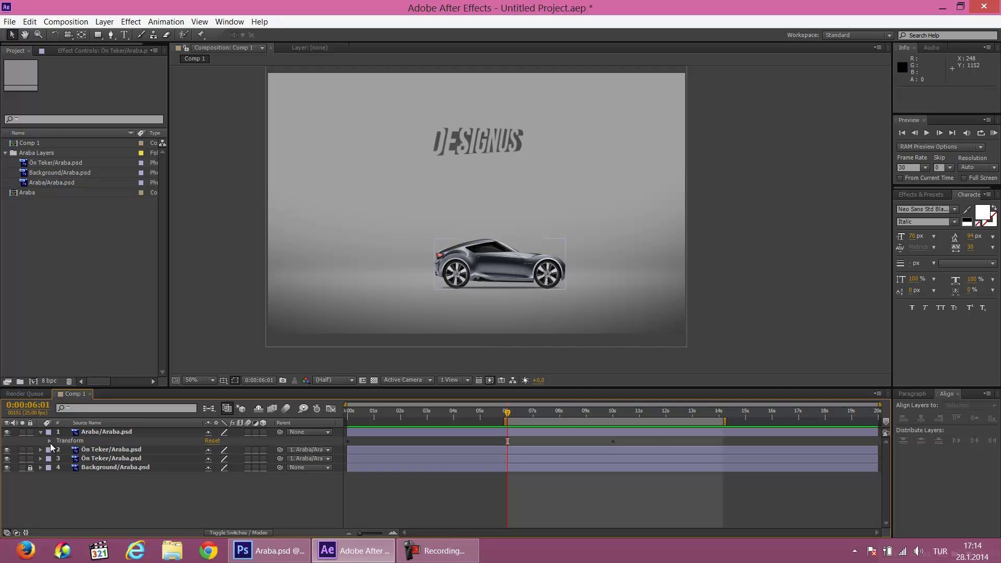
click(50, 441)
mouse_move(508, 415)
mouse_down()
mouse_move(406, 423)
mouse_move(615, 446)
mouse_up()
click(613, 459)
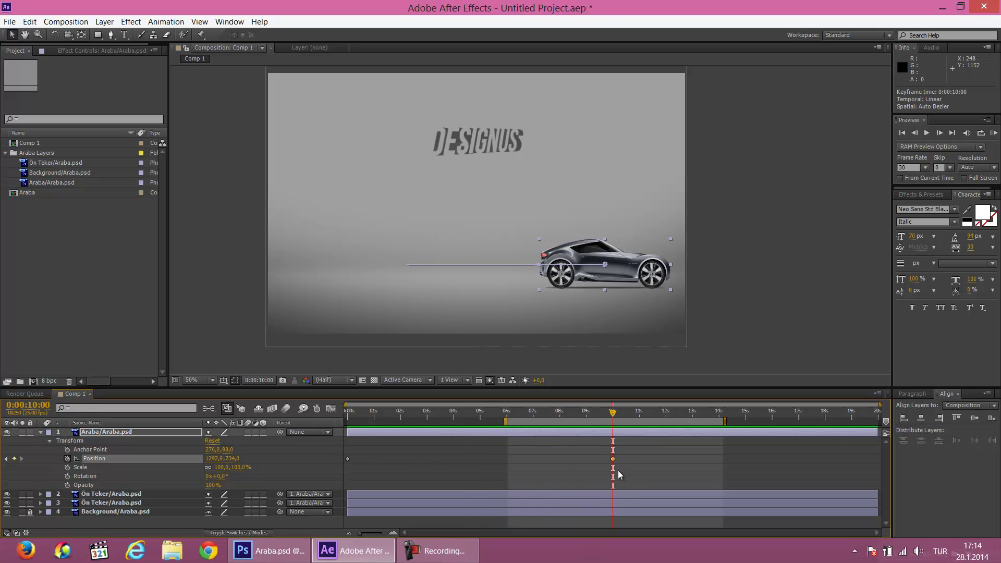
right_click(613, 457)
mouse_move(649, 451)
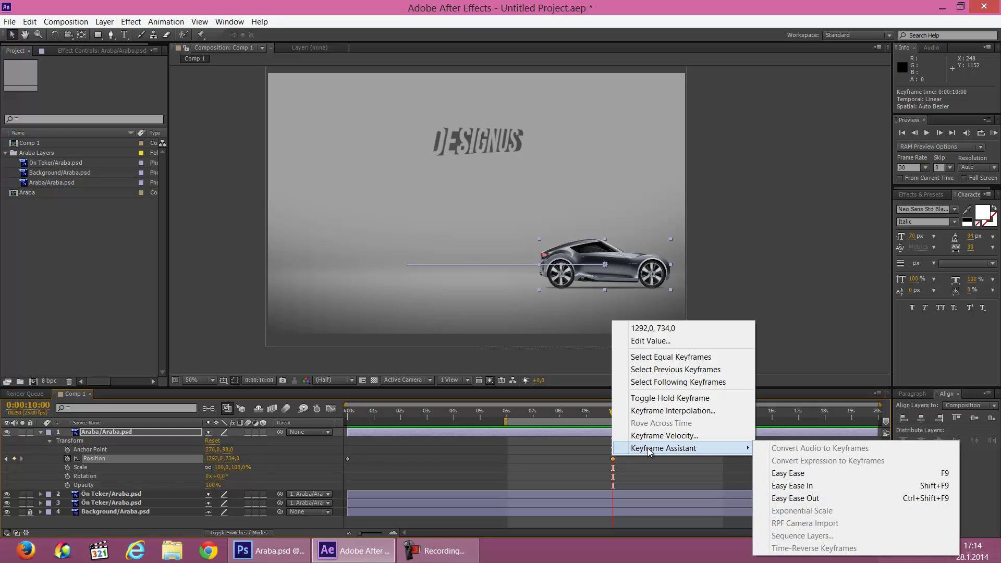
click(787, 474)
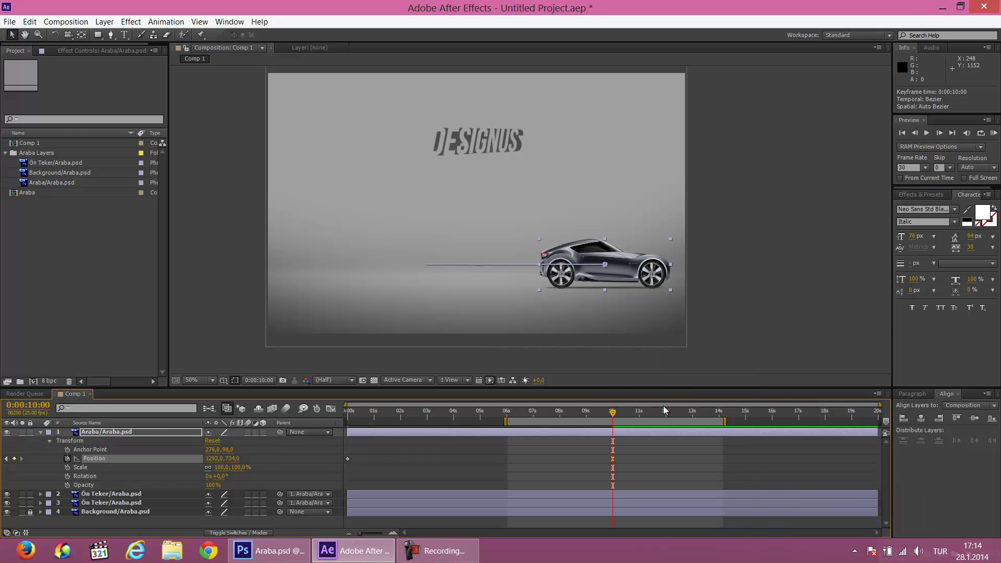
- Preview the eased drive from about 6 seconds to the stop at 1285.7, 734.0 near 0:00:09:12
drag(614, 412, 598, 411)
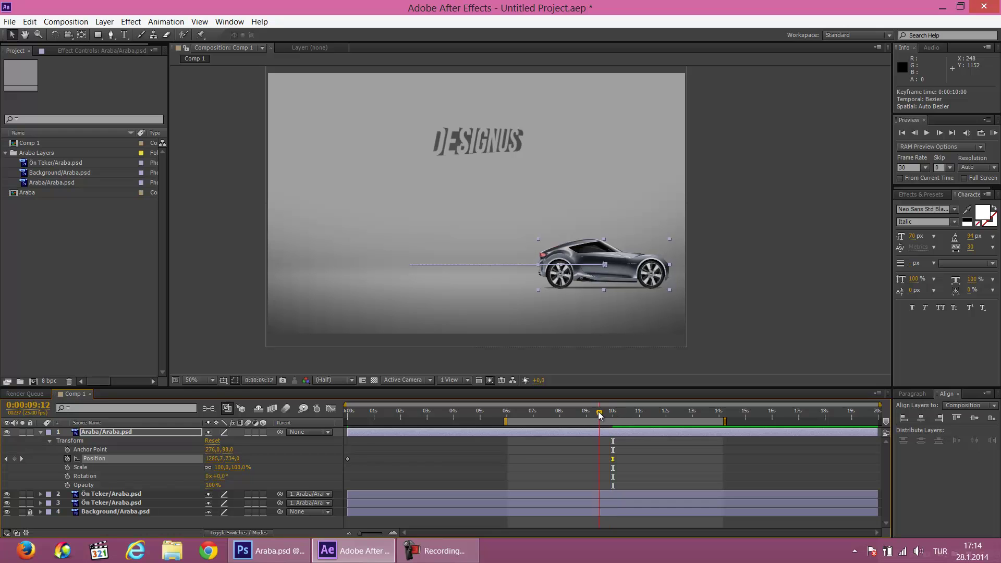
click(613, 459)
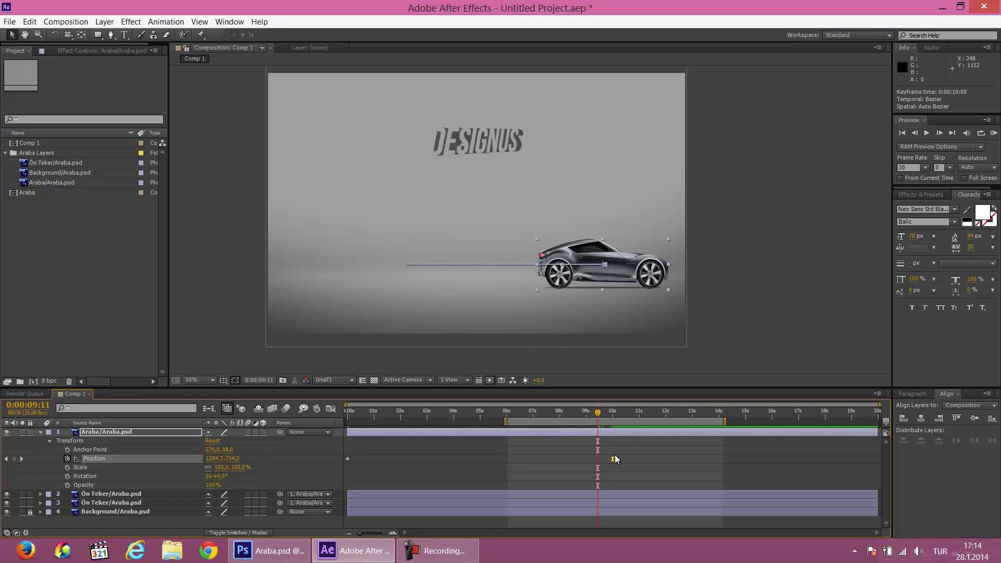
drag(594, 417, 502, 404)
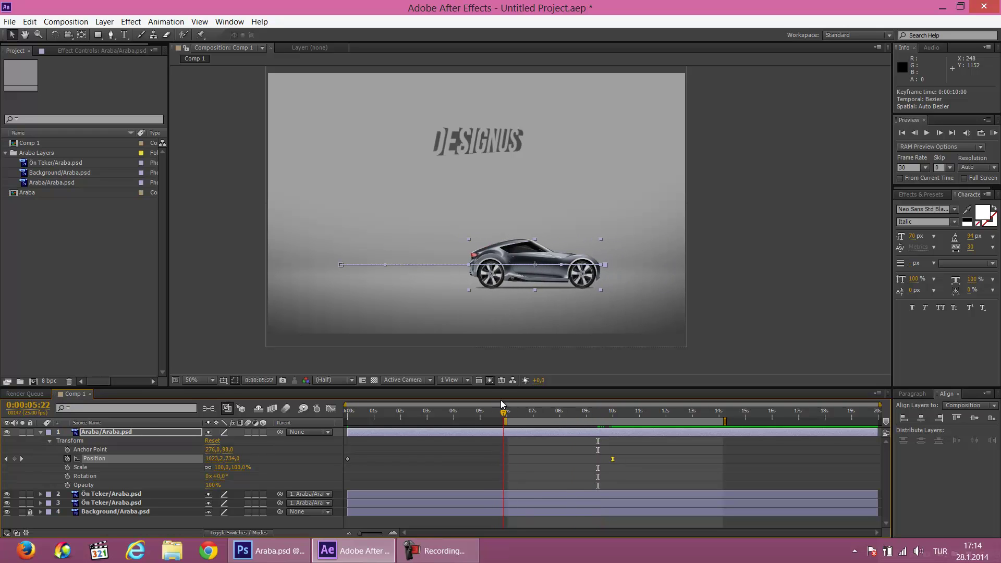
key(space)
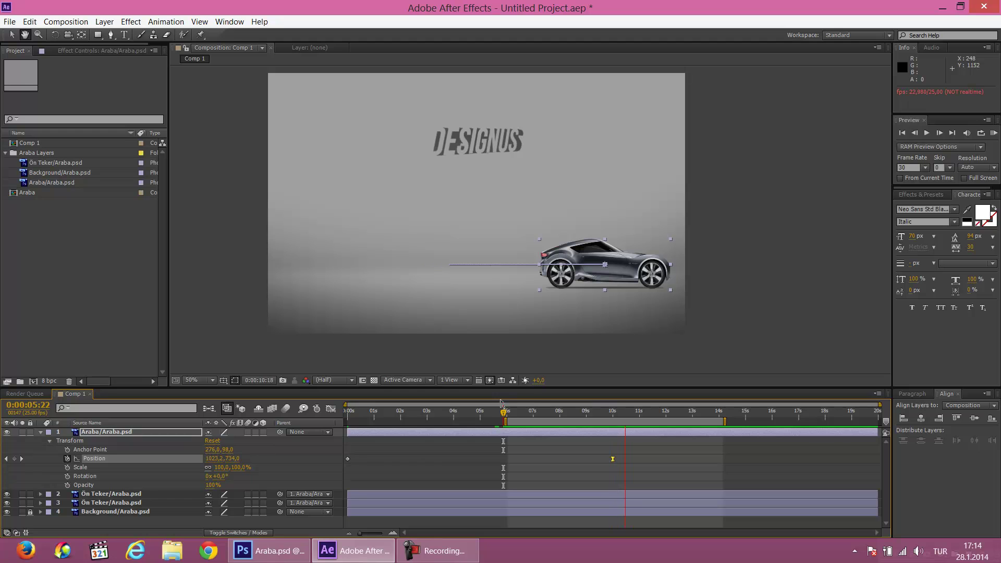
drag(634, 416, 524, 421)
click(552, 415)
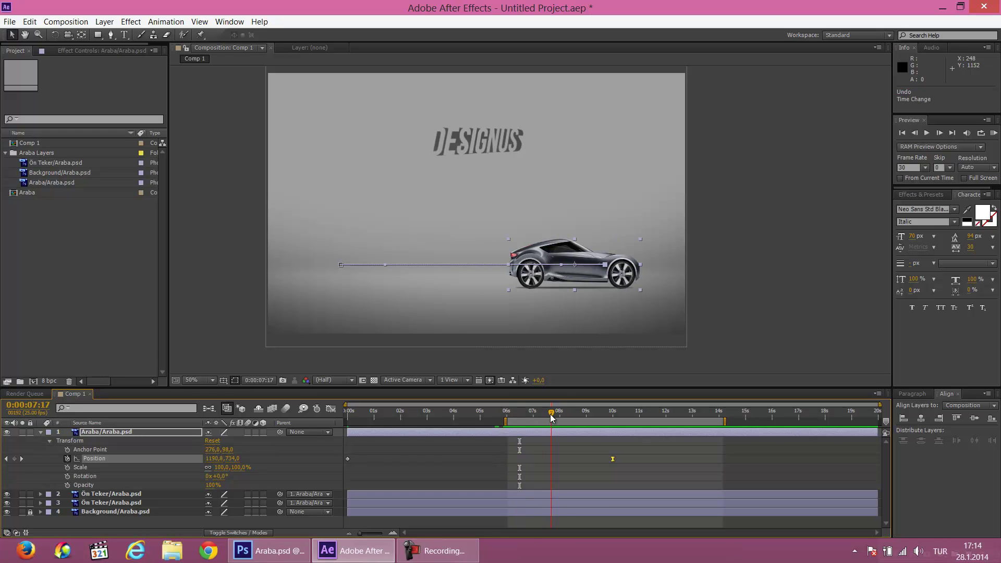
key(space)
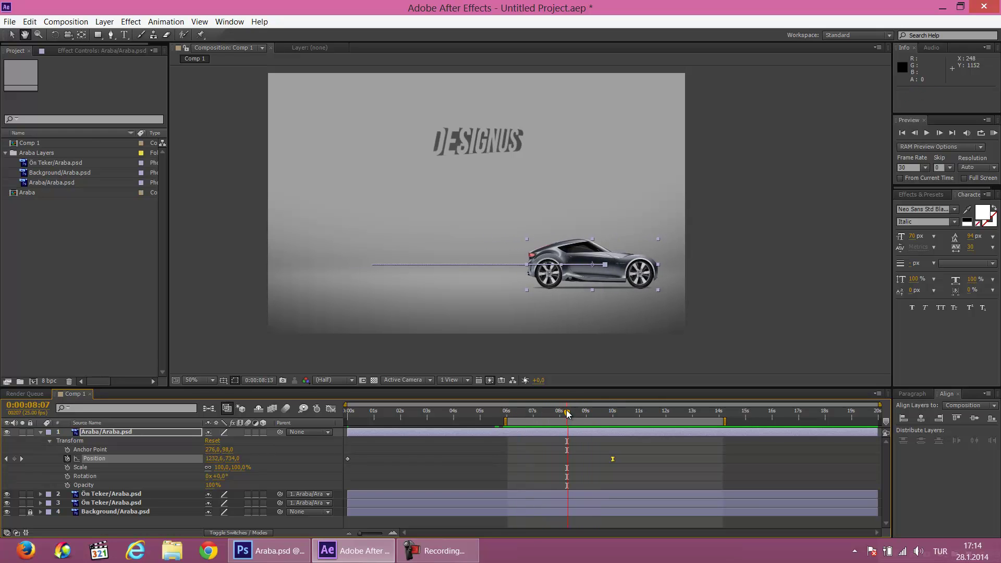
key(space)
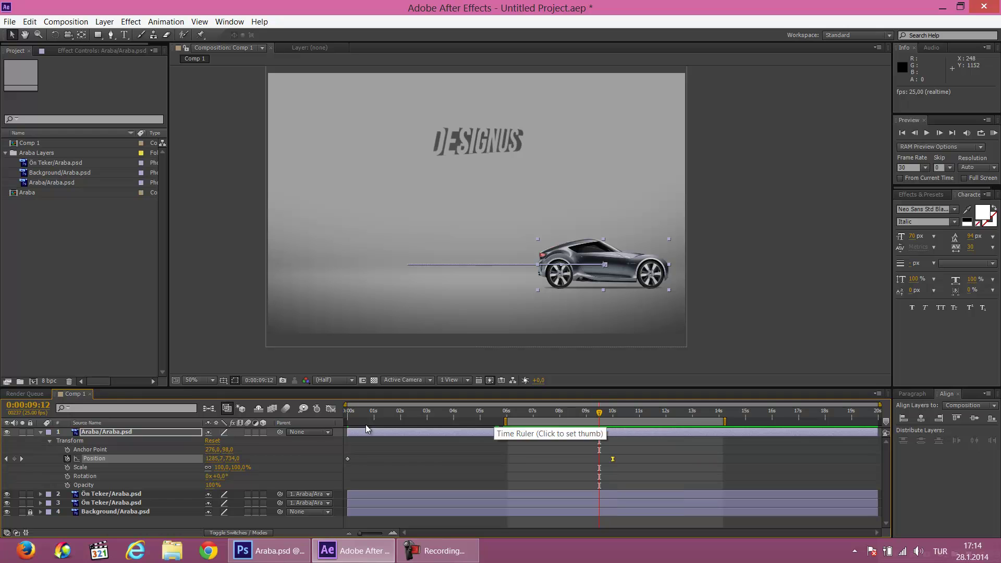
- Inspect the two wheel layers' transform properties, then collapse the wheel and car layers
click(41, 494)
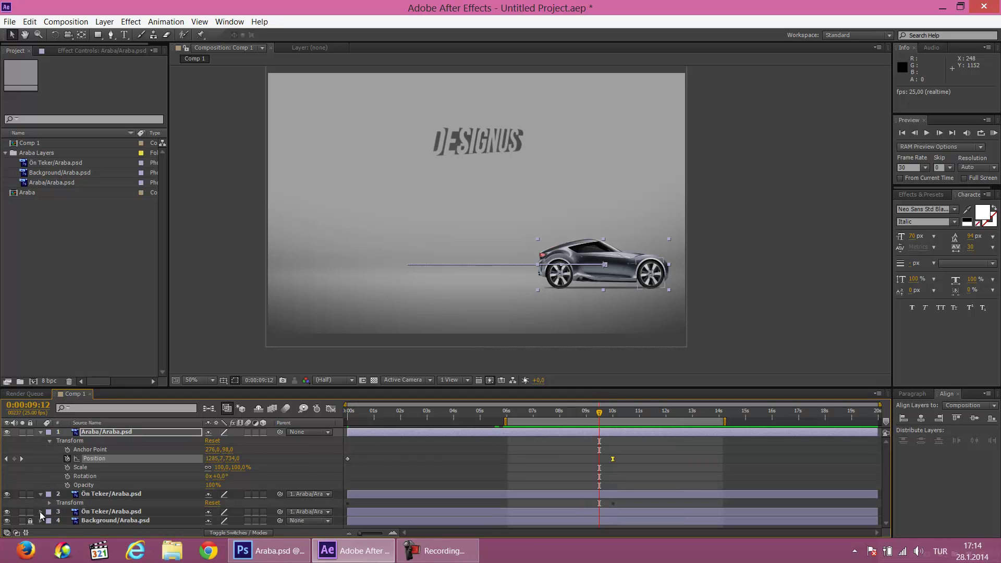
click(40, 511)
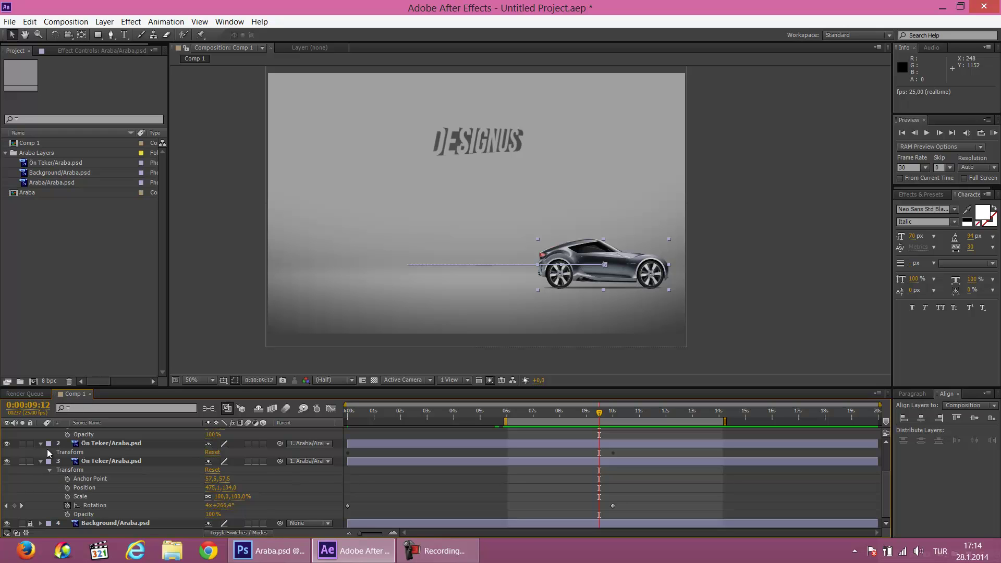
click(41, 444)
click(41, 460)
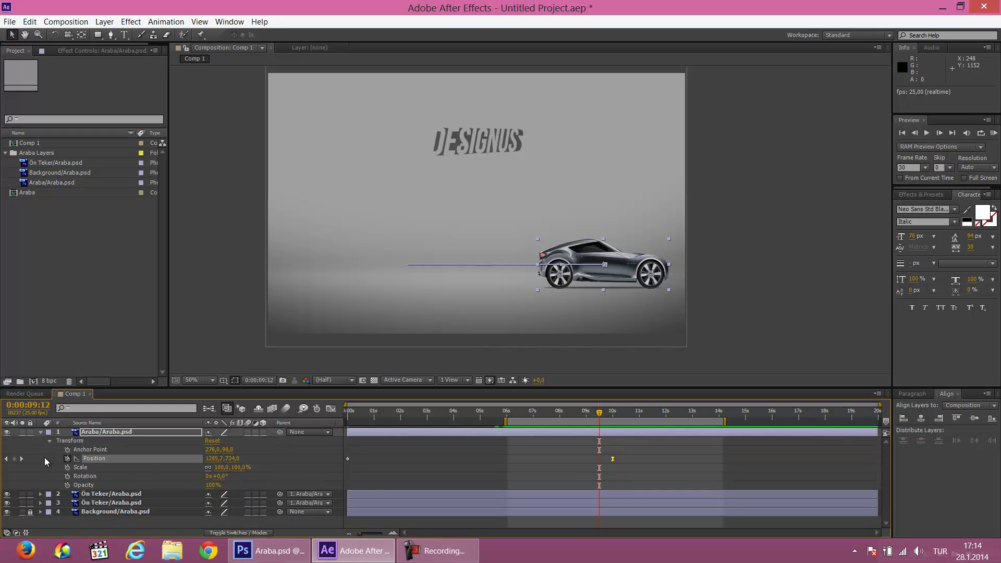
click(40, 432)
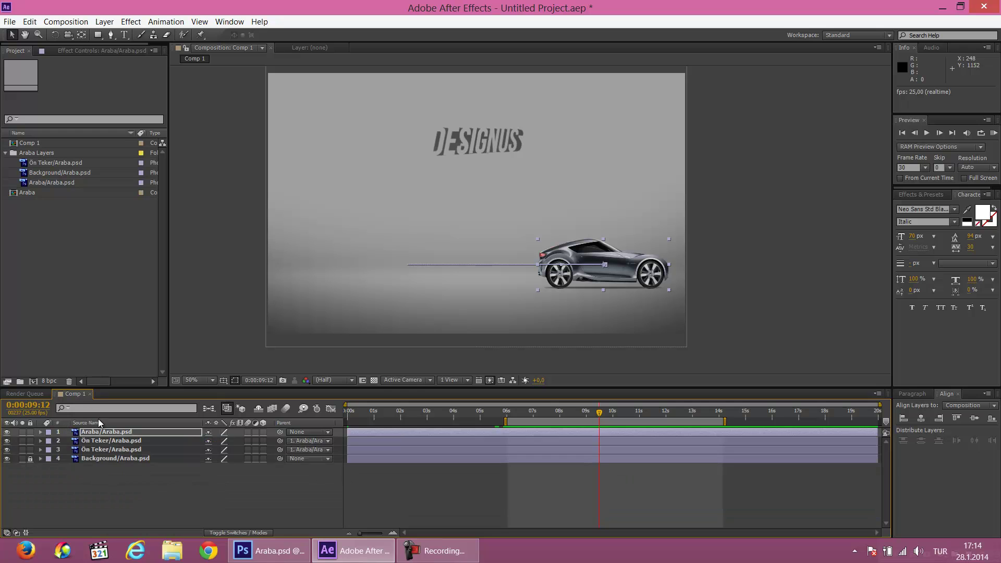
- Filter the timeline by 'rot' and Easy Ease both wheels' 10-second Rotation keyframes
click(107, 477)
click(105, 406)
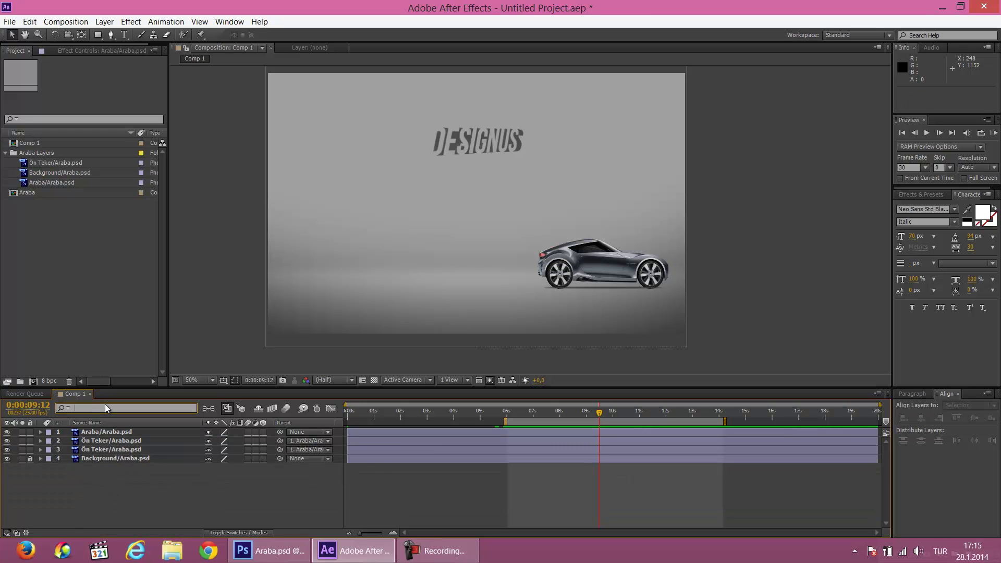
text(rot)
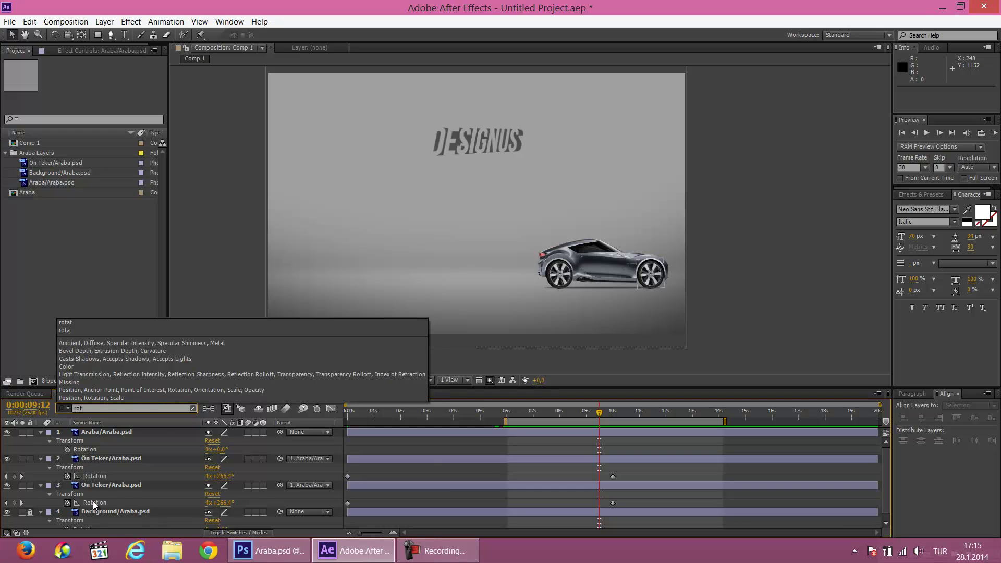
click(613, 476)
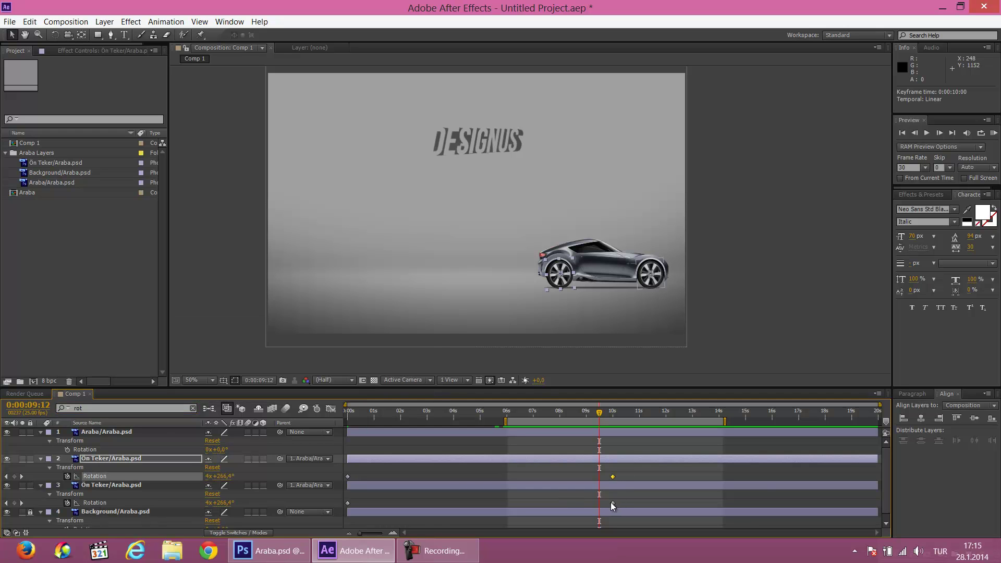
shift+click(613, 503)
right_click(616, 502)
mouse_move(618, 498)
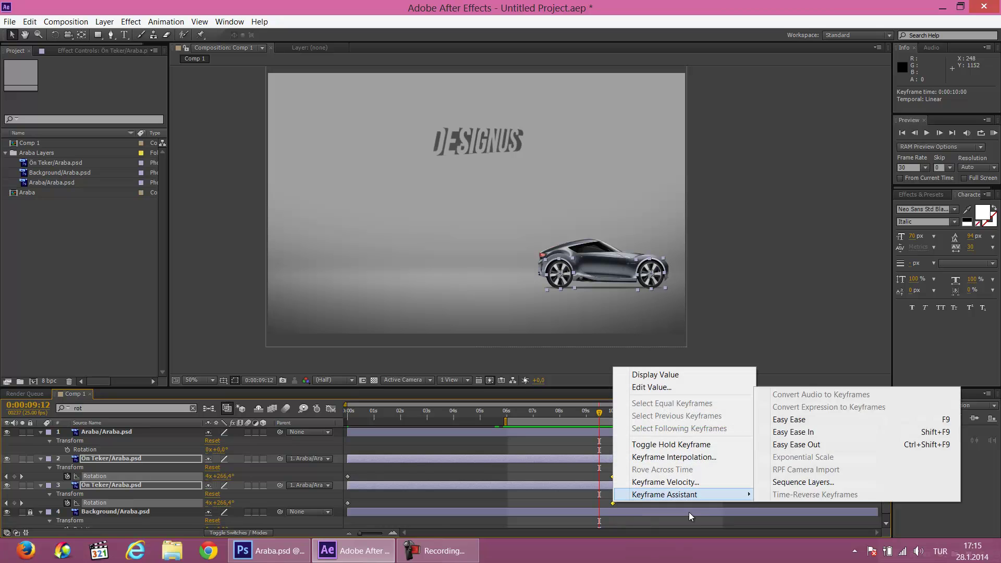
click(788, 420)
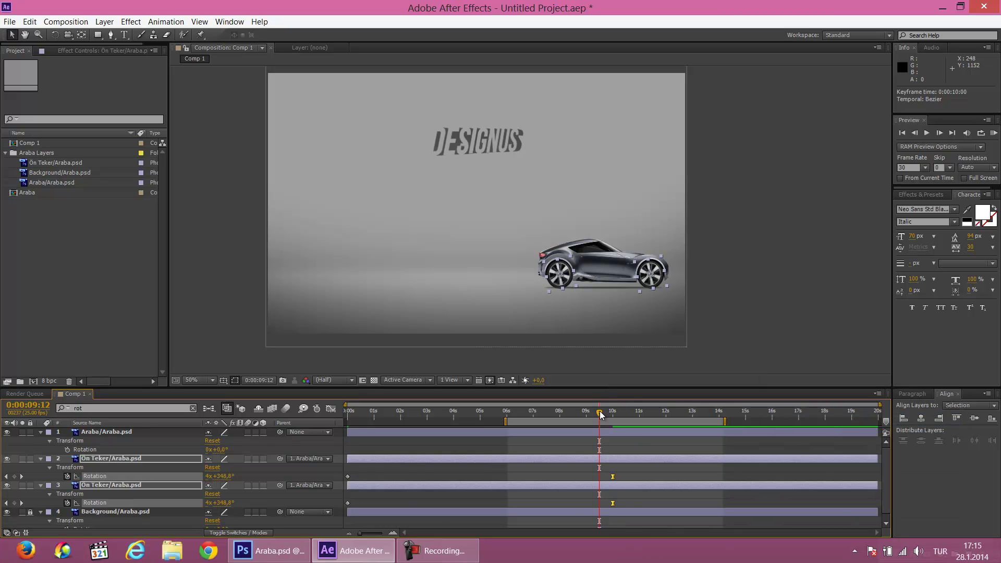
- Return to about three seconds, deselect everything, and preview the drive
drag(599, 411, 429, 412)
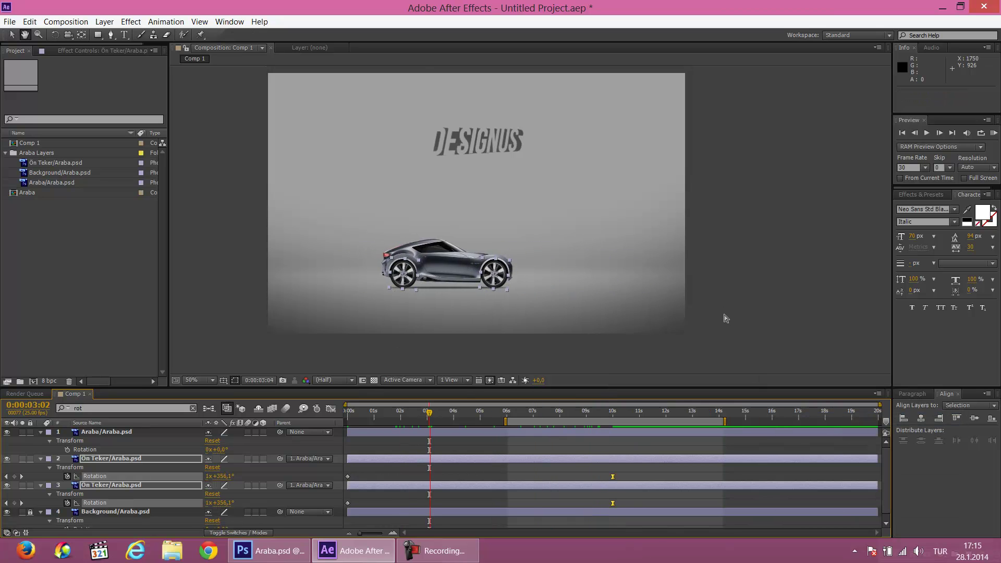
click(759, 305)
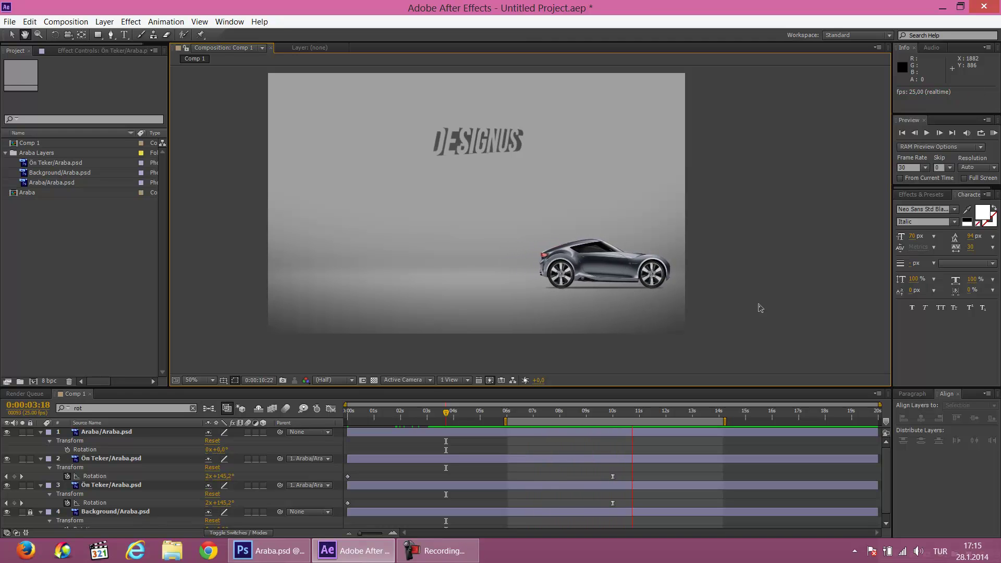
key(space)
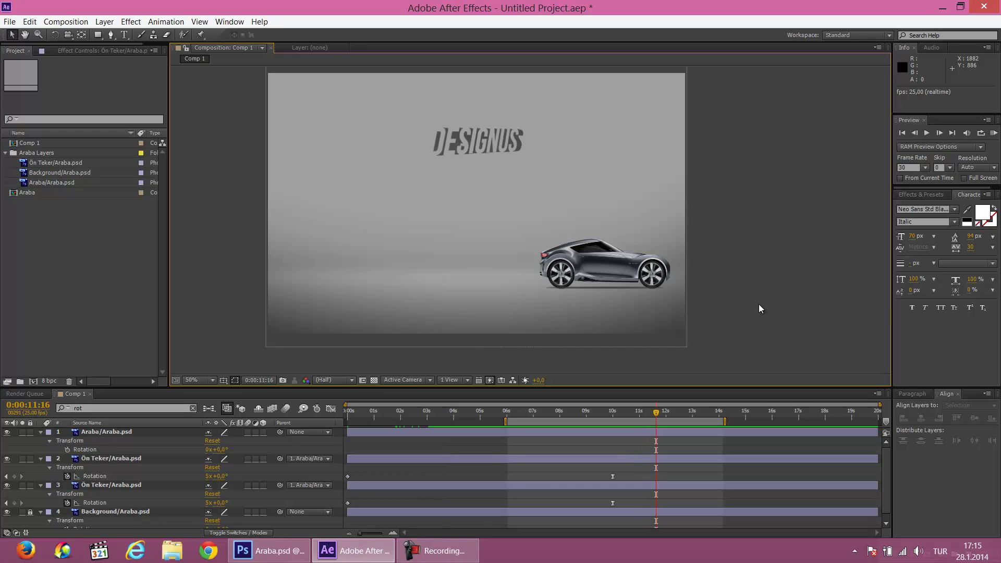
drag(505, 421, 347, 422)
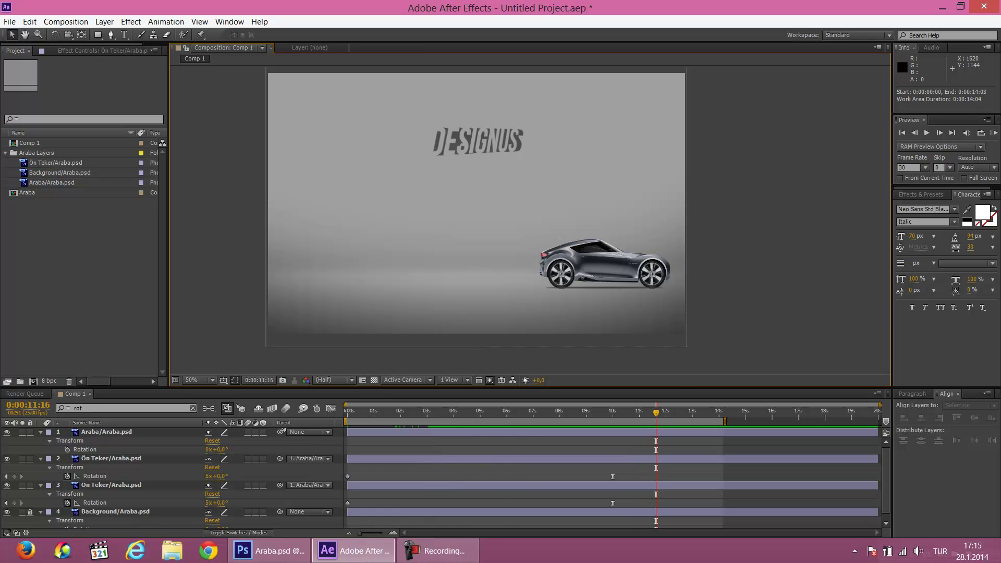
key(space)
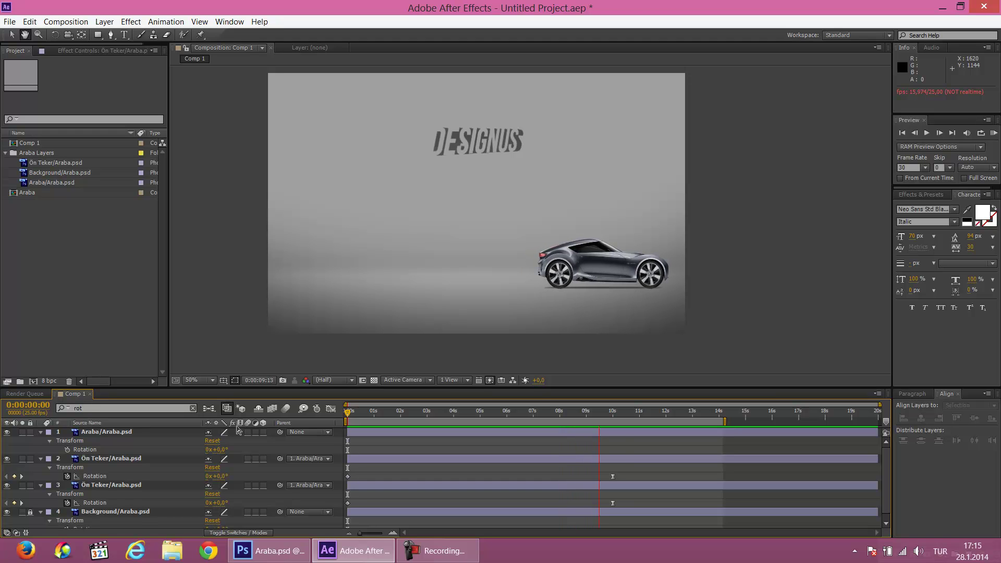
key(space)
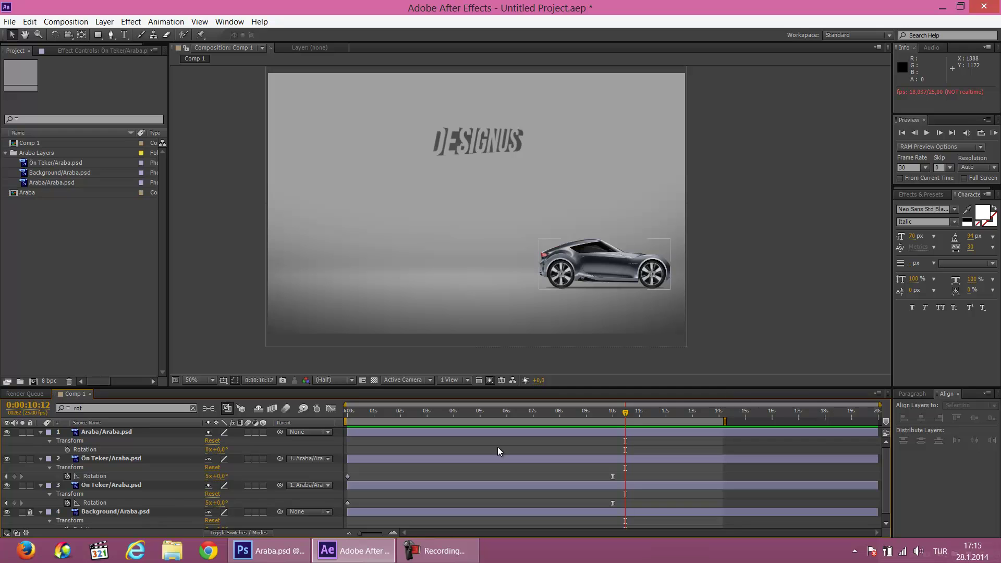
mouse_move(625, 412)
mouse_down()
mouse_move(324, 449)
mouse_move(567, 460)
mouse_move(305, 445)
mouse_up()
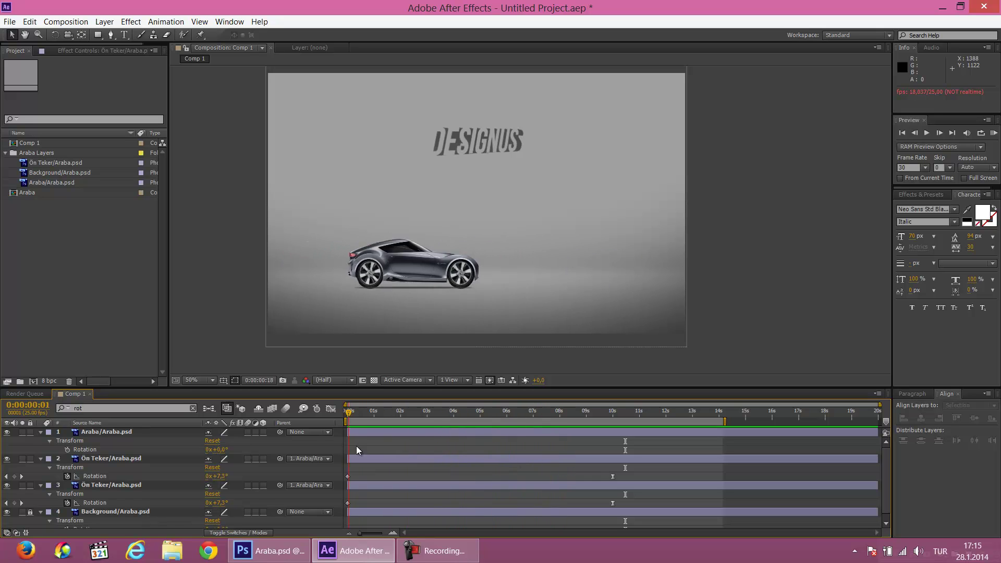
key(space)
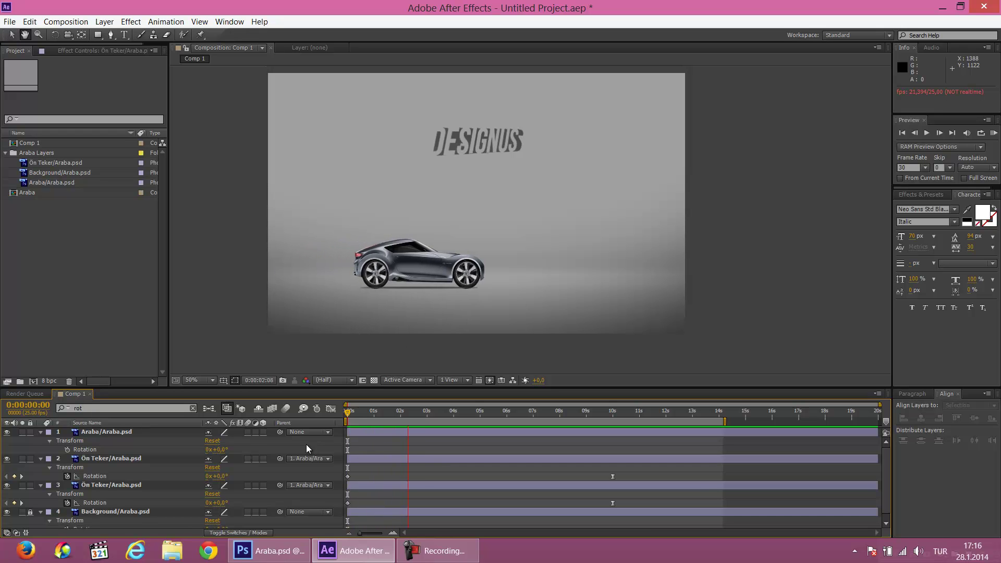
key(space)
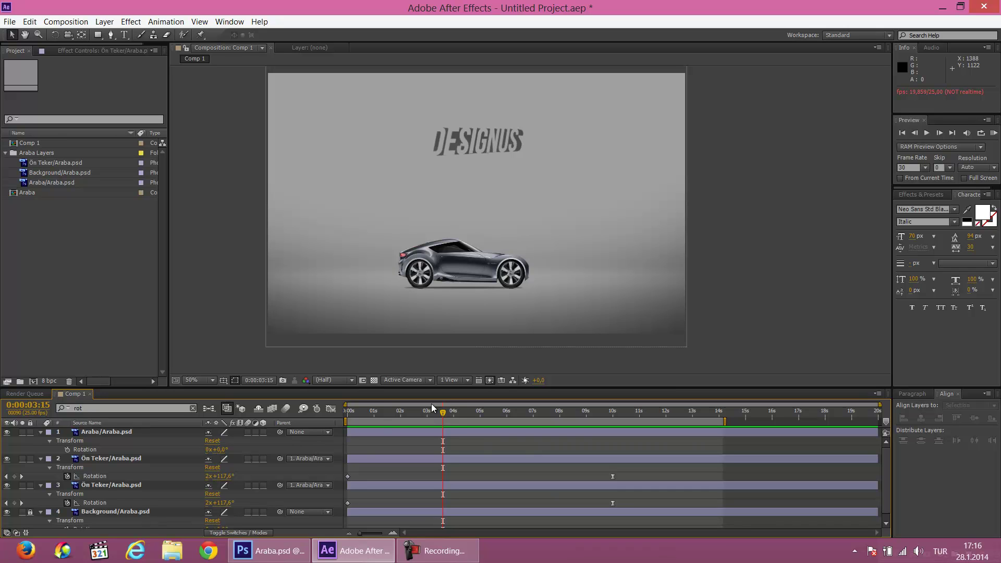
drag(443, 409, 262, 432)
key(KP_0)
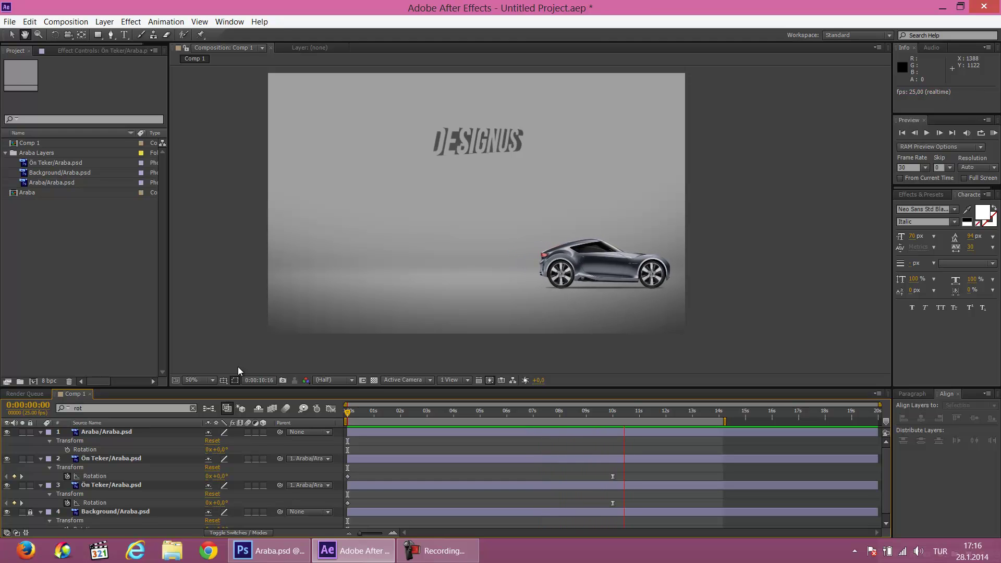
key(space)
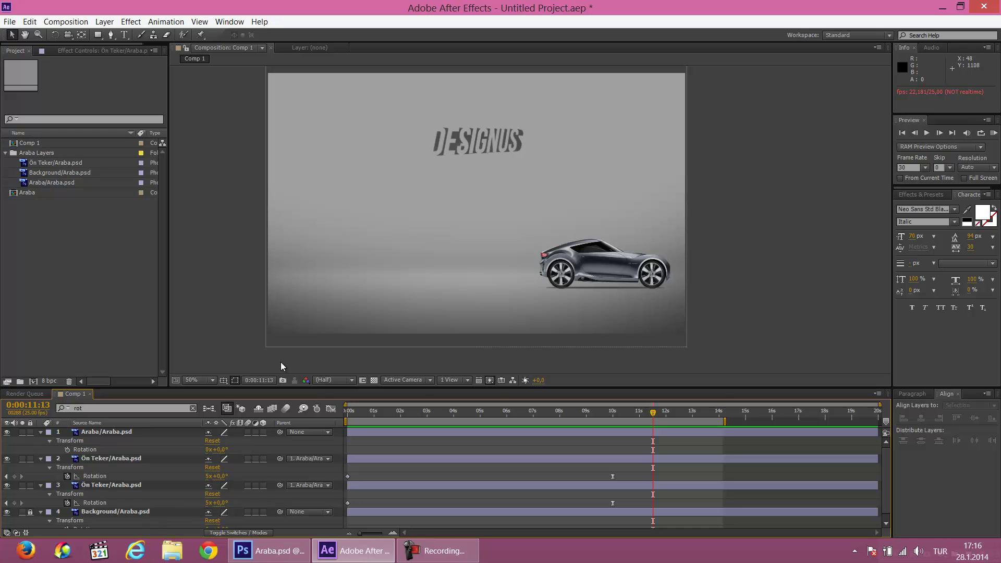
mouse_move(653, 407)
mouse_down()
mouse_move(577, 427)
mouse_move(430, 413)
mouse_move(533, 431)
mouse_move(640, 431)
mouse_move(521, 418)
mouse_up()
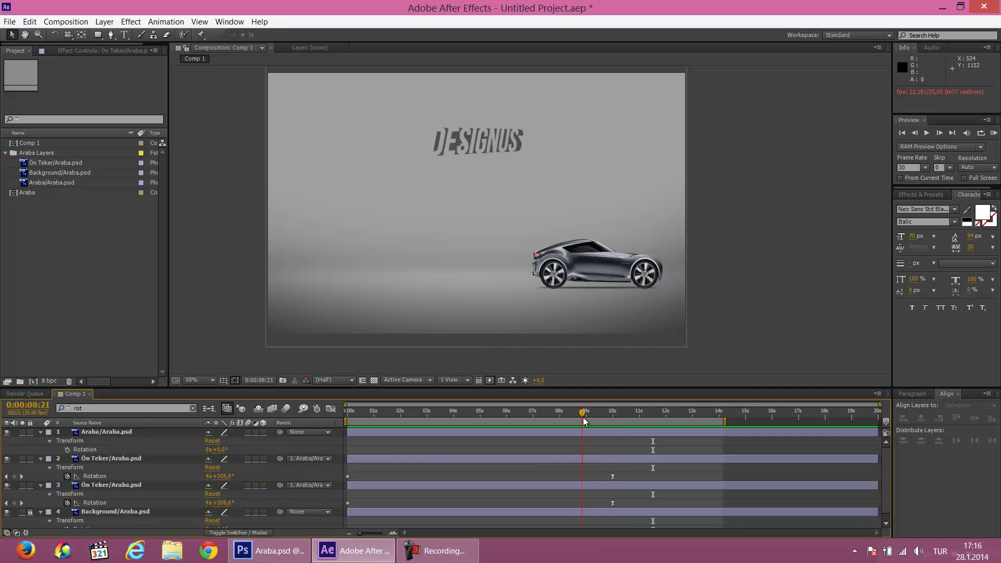
mouse_move(520, 419)
mouse_down()
mouse_move(506, 497)
mouse_move(457, 496)
mouse_up()
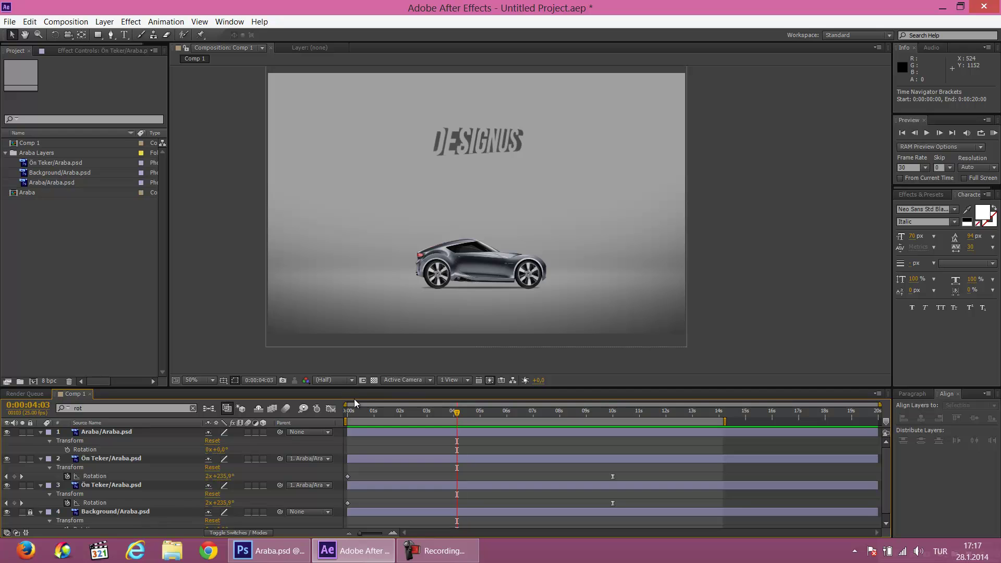
drag(348, 412, 544, 418)
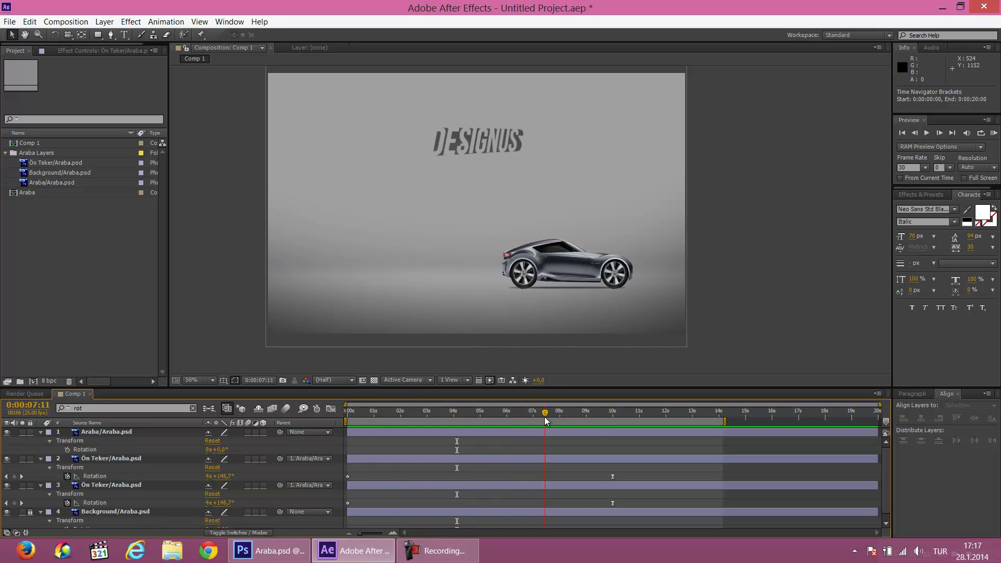
mouse_move(545, 417)
mouse_down()
mouse_move(618, 415)
mouse_move(424, 394)
mouse_move(536, 461)
mouse_up()
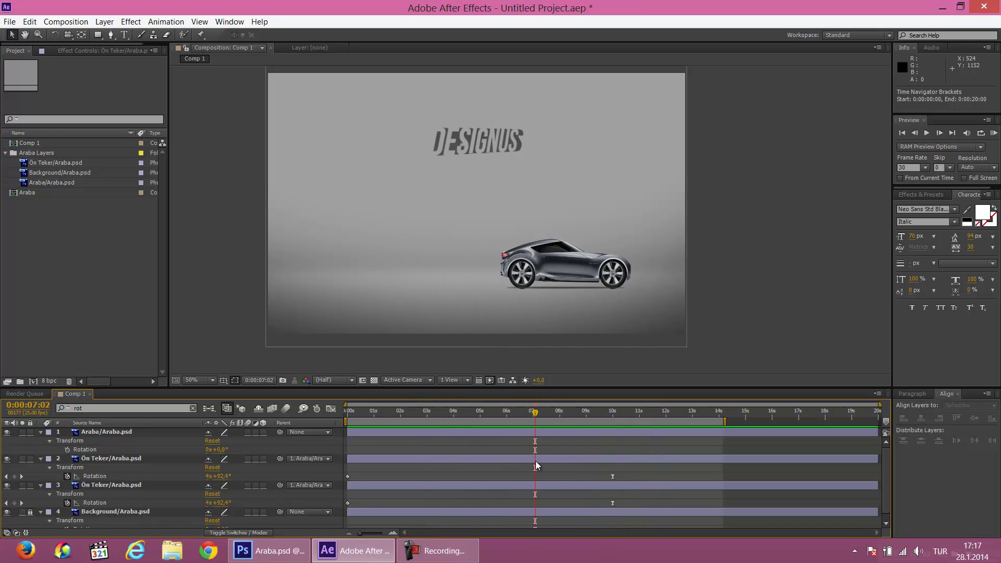
click(593, 456)
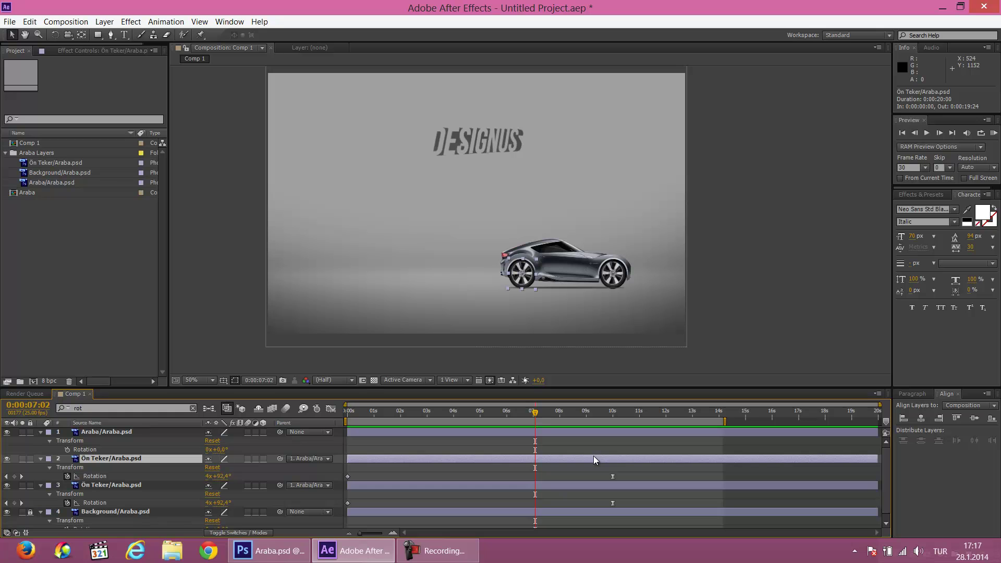